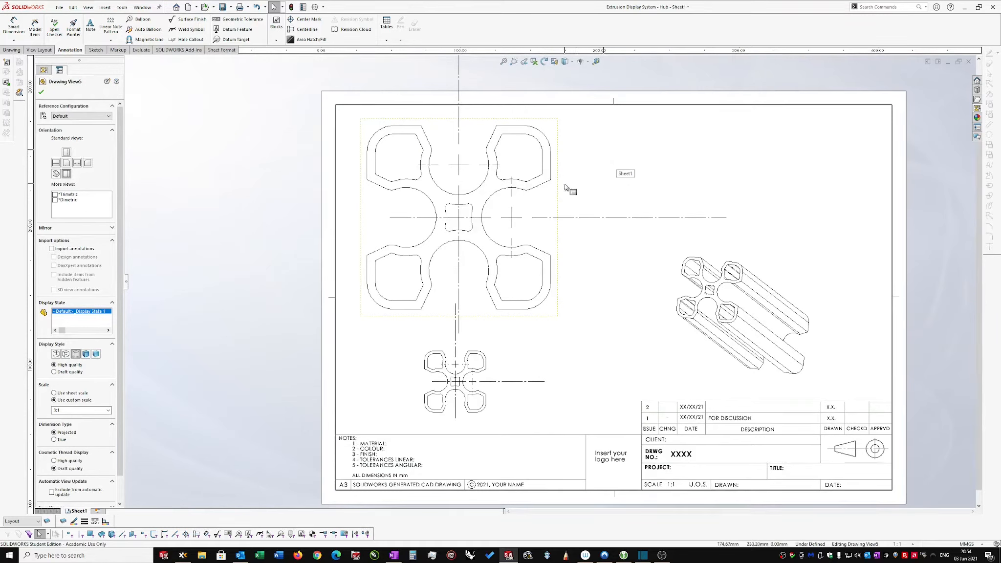
Step: Move the enlarged end-profile view slightly down and inward on the sheet
drag(562, 251, 581, 262)
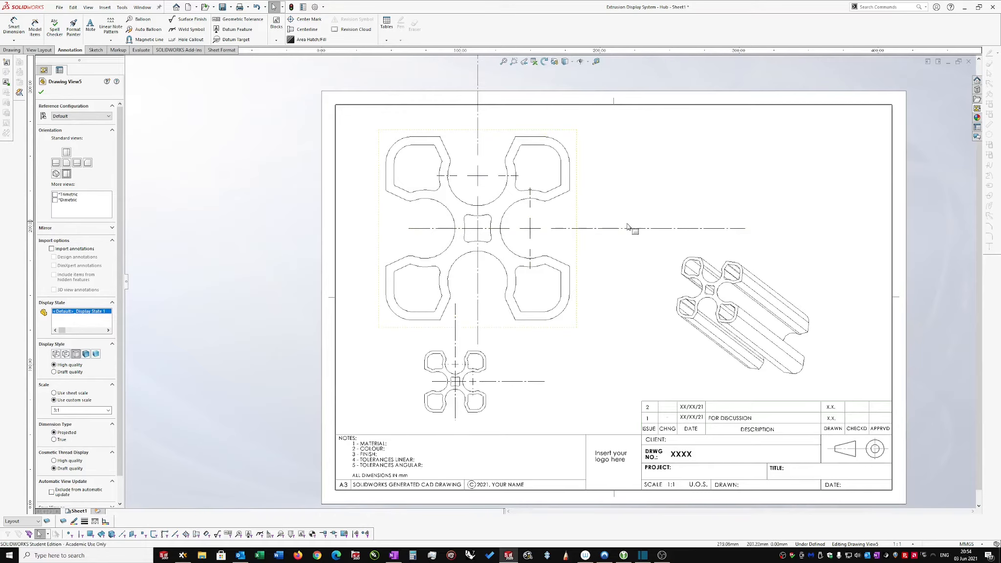
scroll(628, 225, up, 1)
scroll(587, 293, down, 1)
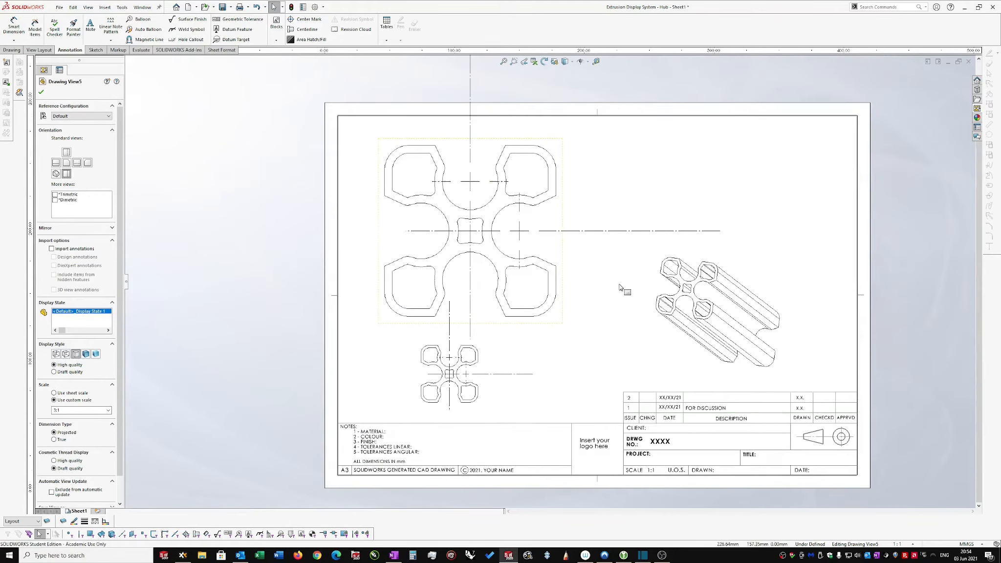
scroll(538, 215, down, 1)
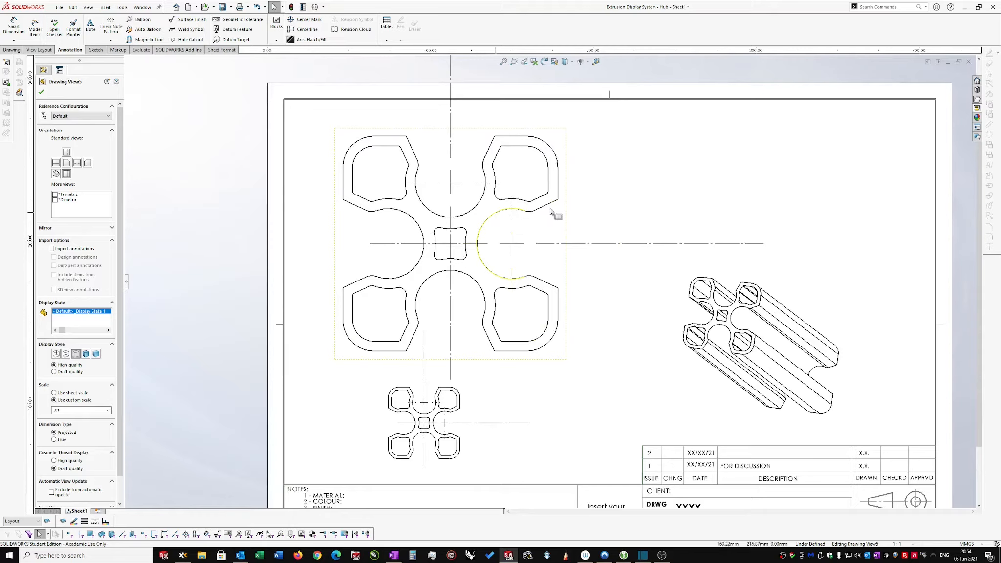
Step: Dimension the horizontal distance from the profile's vertical centreline to the right circular slot's centre mark, with the text above the centre hole
click(14, 25)
click(451, 182)
click(513, 245)
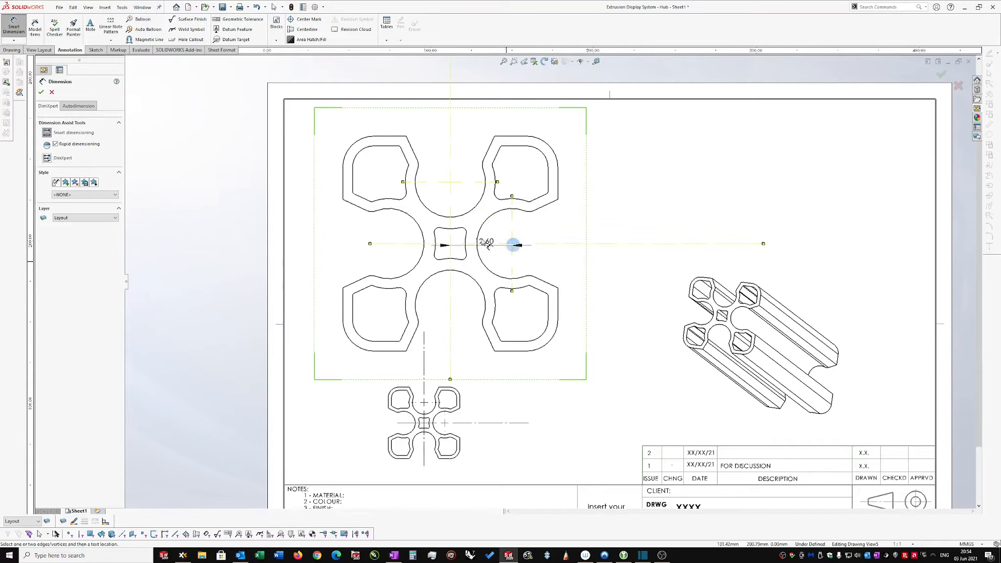
click(469, 206)
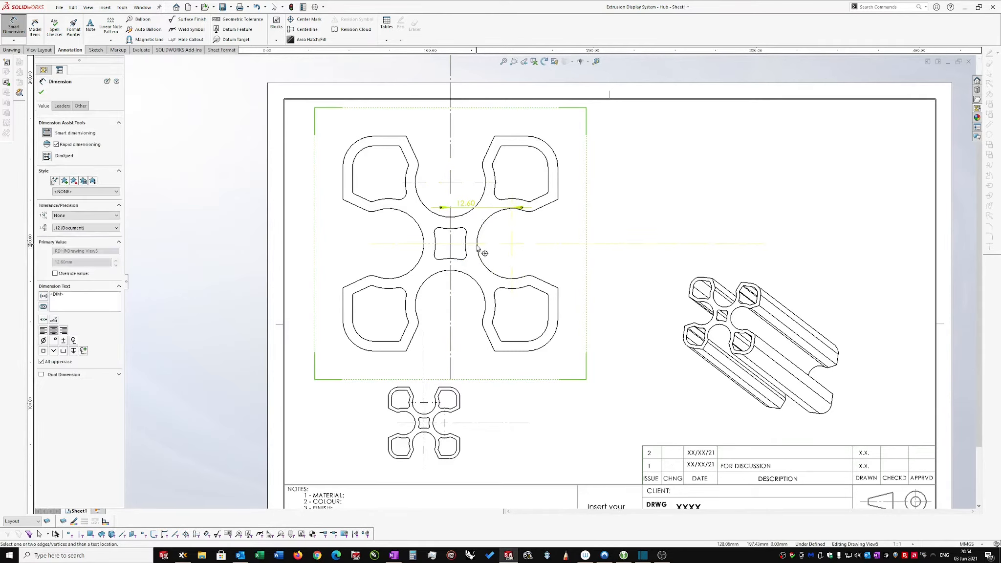
drag(466, 204, 459, 196)
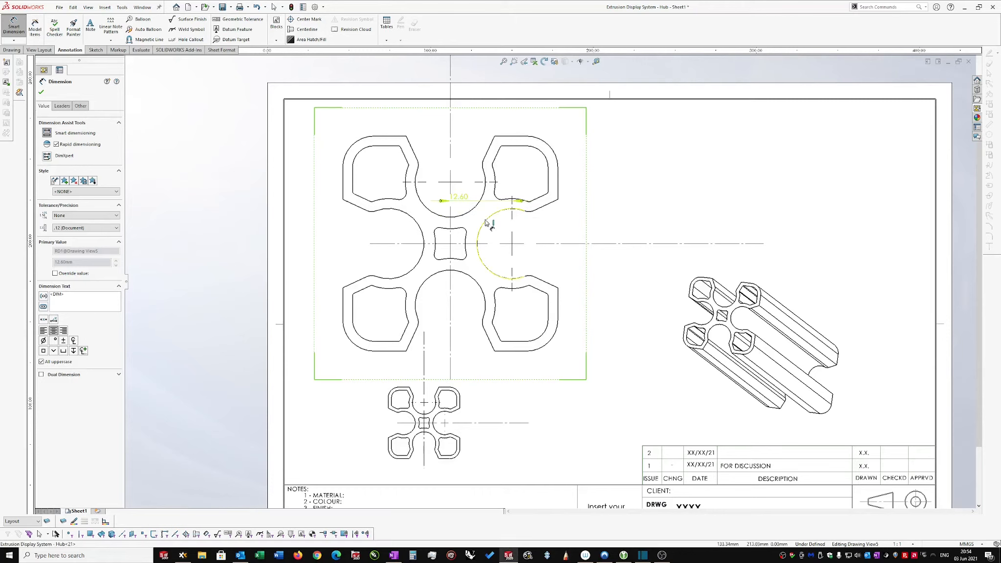
Step: Dimension the radius of the right circular slot, placing the text outside its opening
click(487, 223)
click(567, 261)
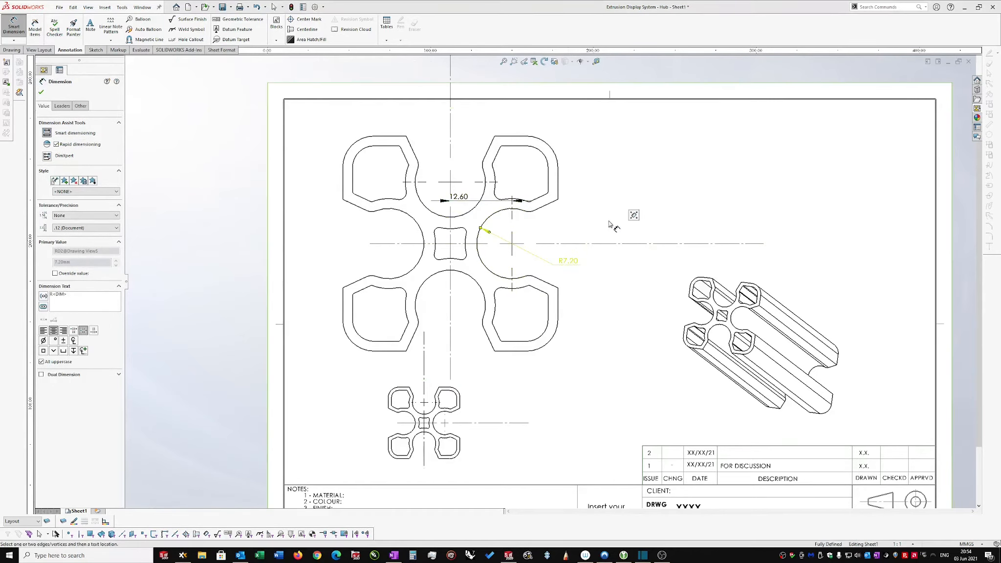
key(Escape)
scroll(555, 221, down, 1)
Step: Dimension the angle between the two slanted edges of the right slot's opening
key(Return)
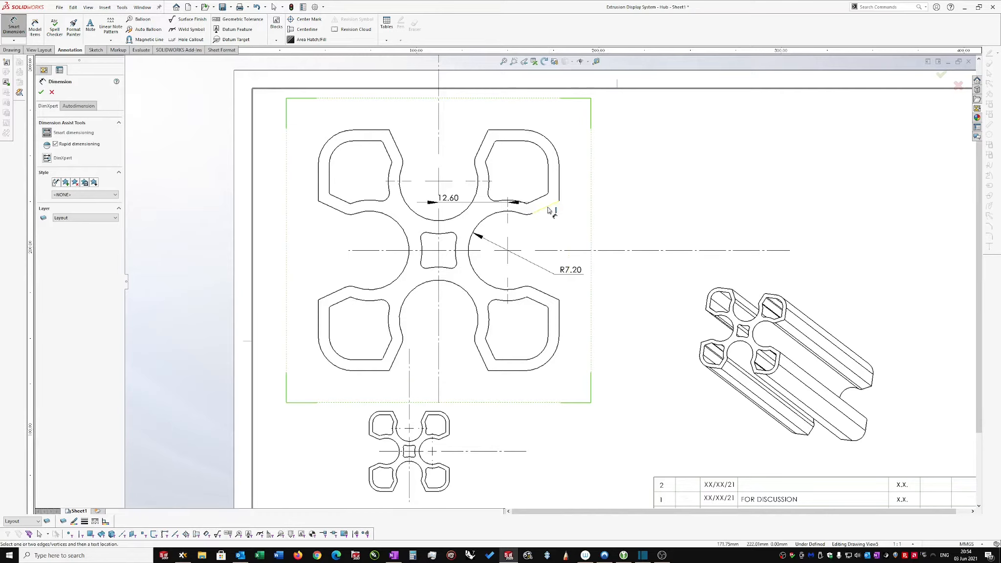
click(549, 210)
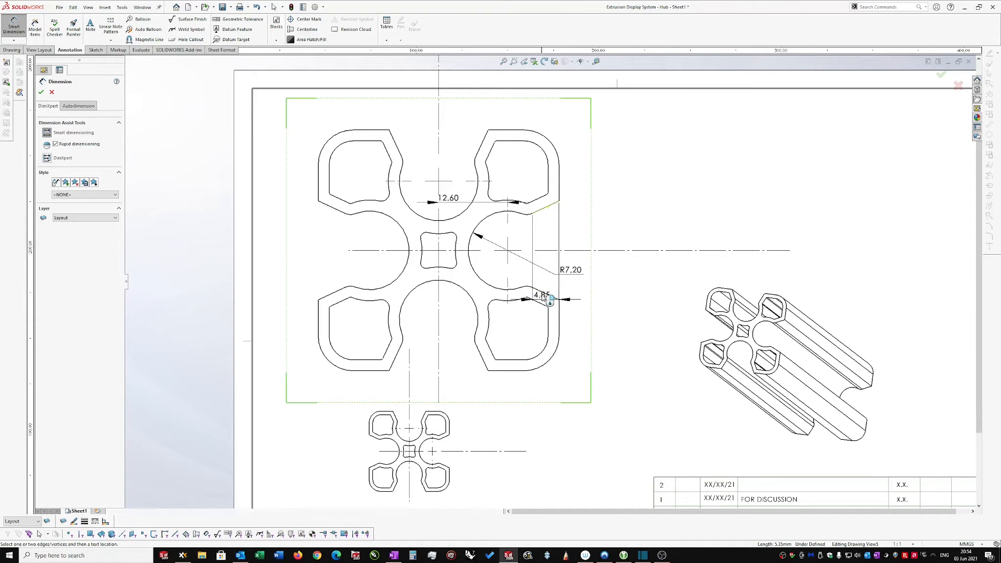
click(545, 296)
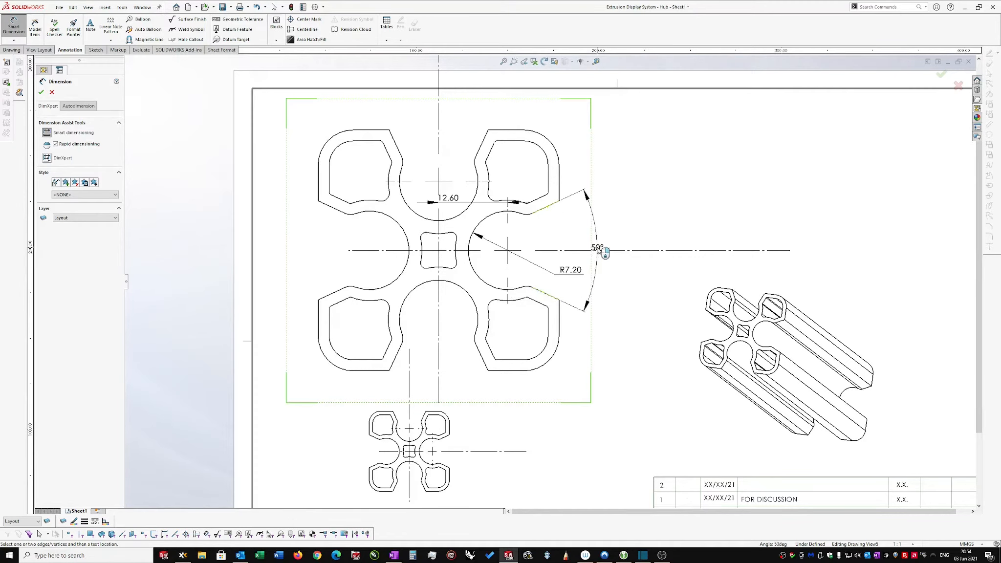
click(606, 218)
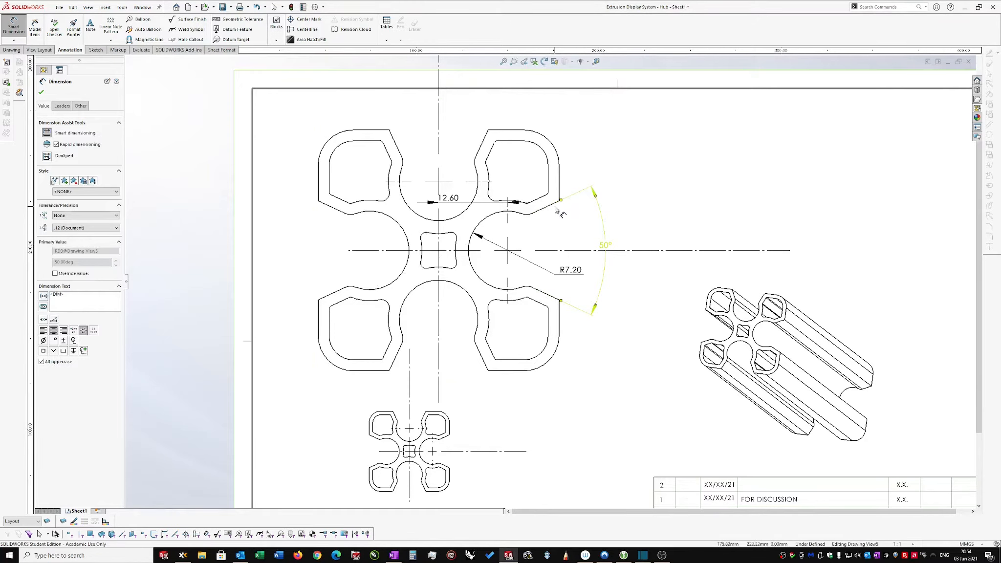
key(Escape)
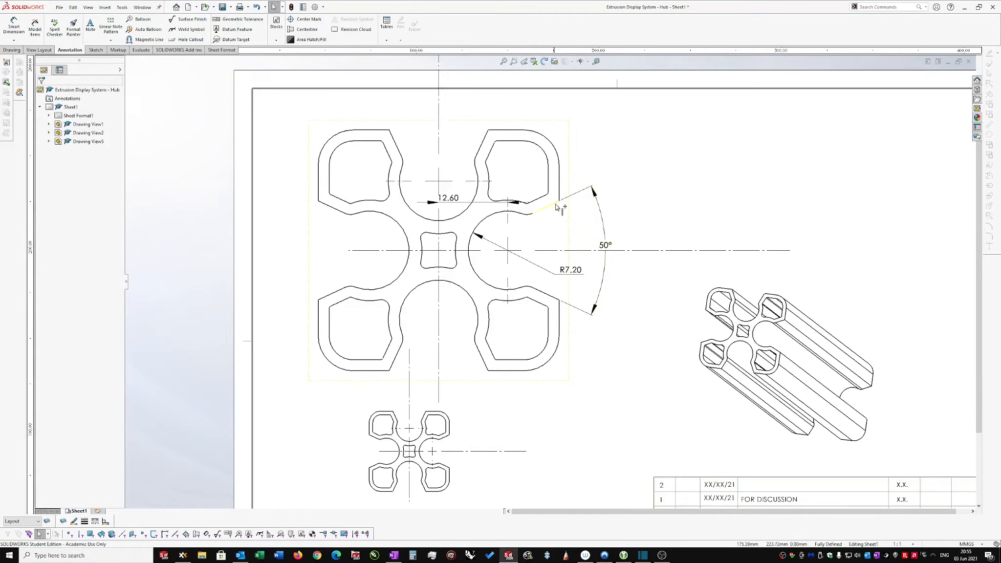
Step: Try to add a virtual intersection point between the right slot's upper slanted edge and its circular arc
scroll(543, 218, up, 2)
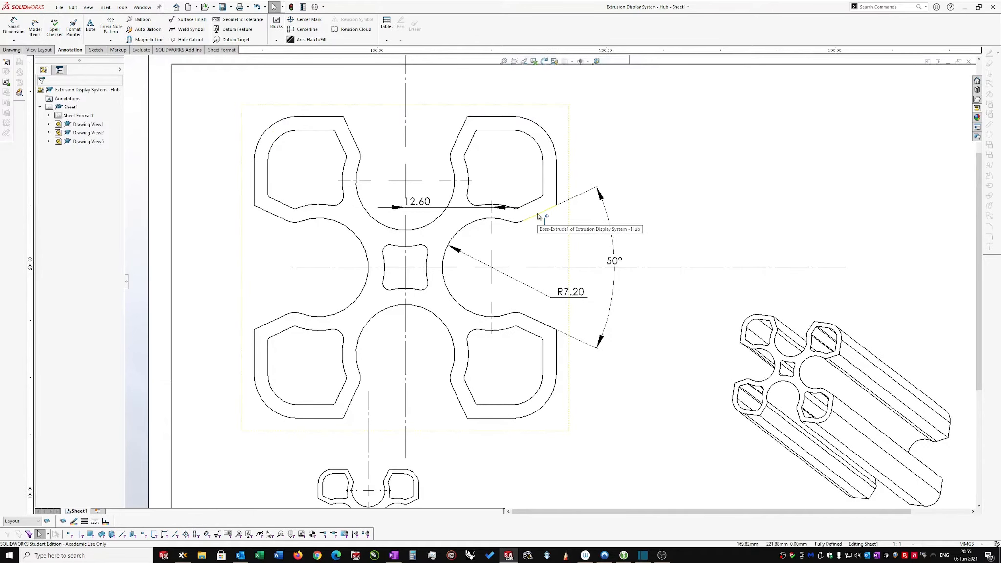
click(538, 217)
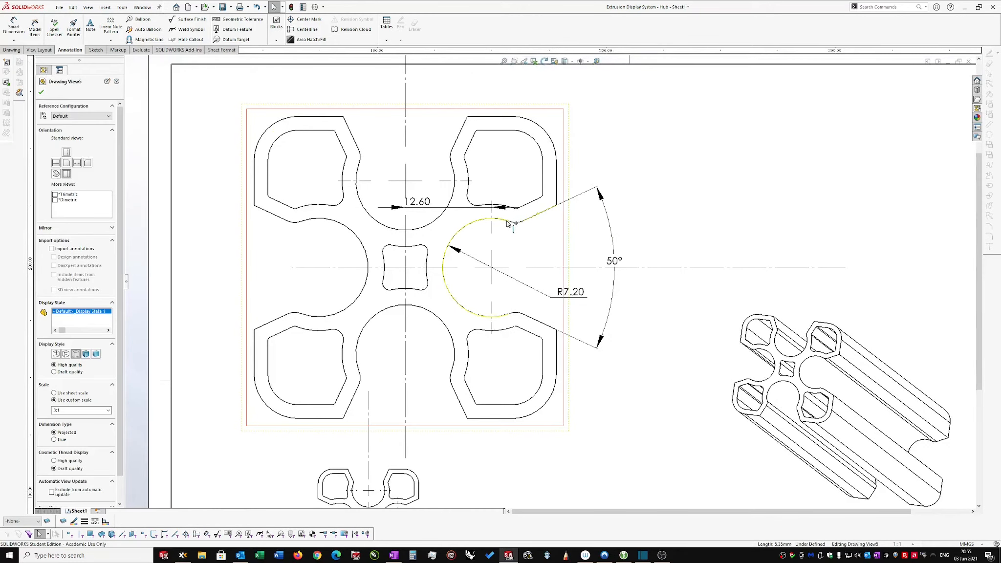
click(96, 50)
scroll(499, 210, down, 1)
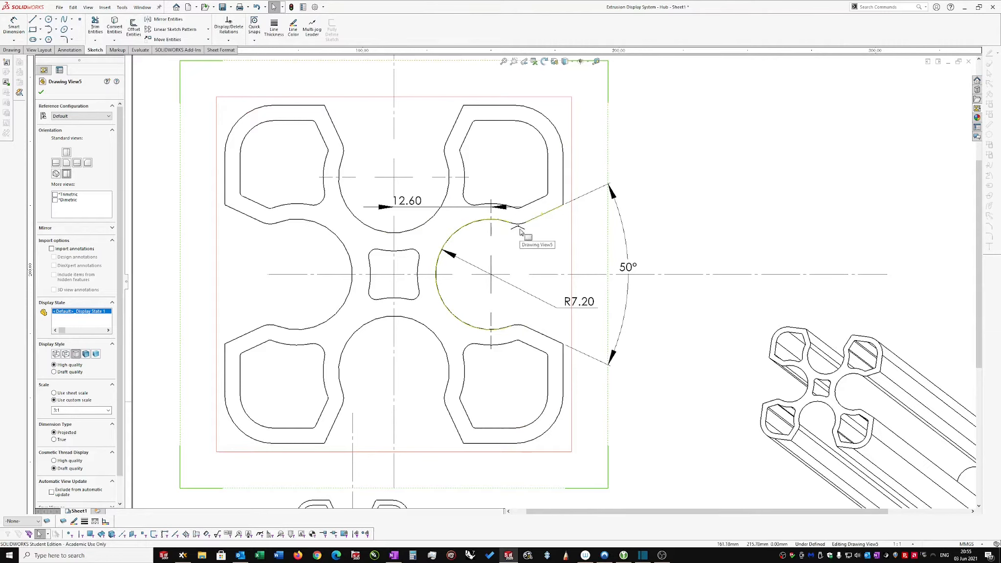
key(Escape)
click(520, 228)
key(Delete)
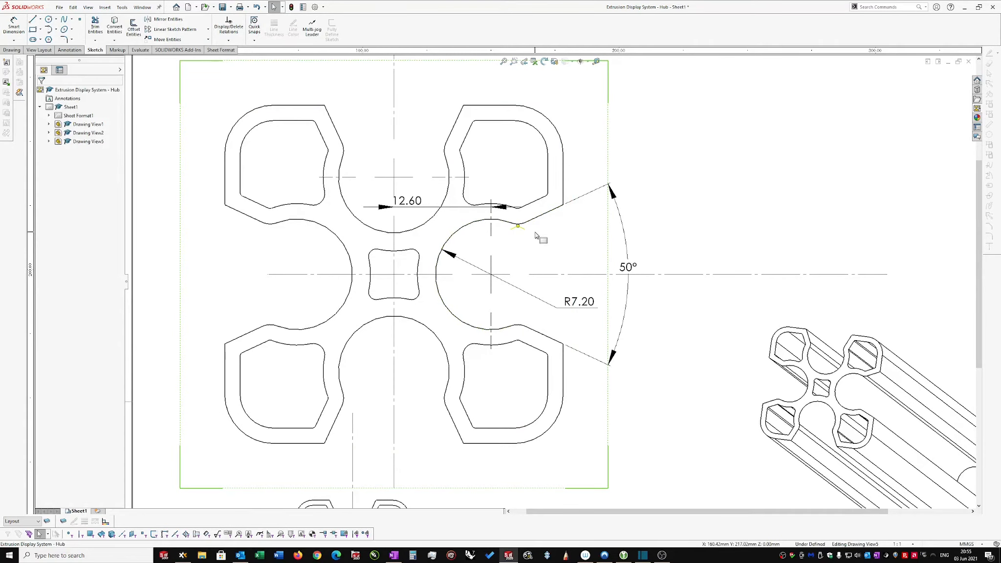
click(736, 225)
Step: Dimension the vertical gap between the outer corners of the right slot's opening, and move the angle dimension farther out to clear it
click(14, 27)
scroll(578, 251, down, 1)
click(560, 194)
click(560, 368)
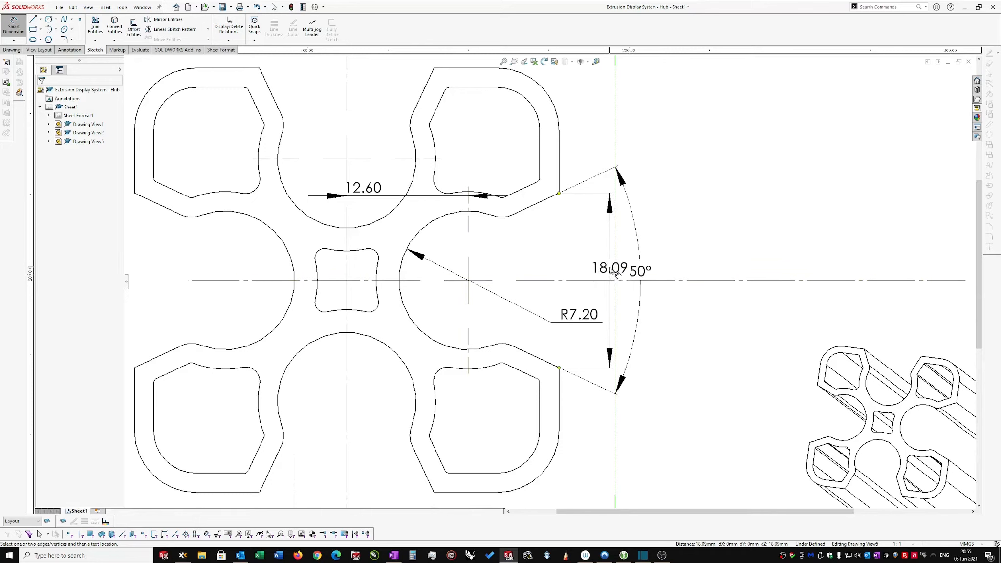
click(616, 270)
key(Escape)
drag(640, 273, 669, 250)
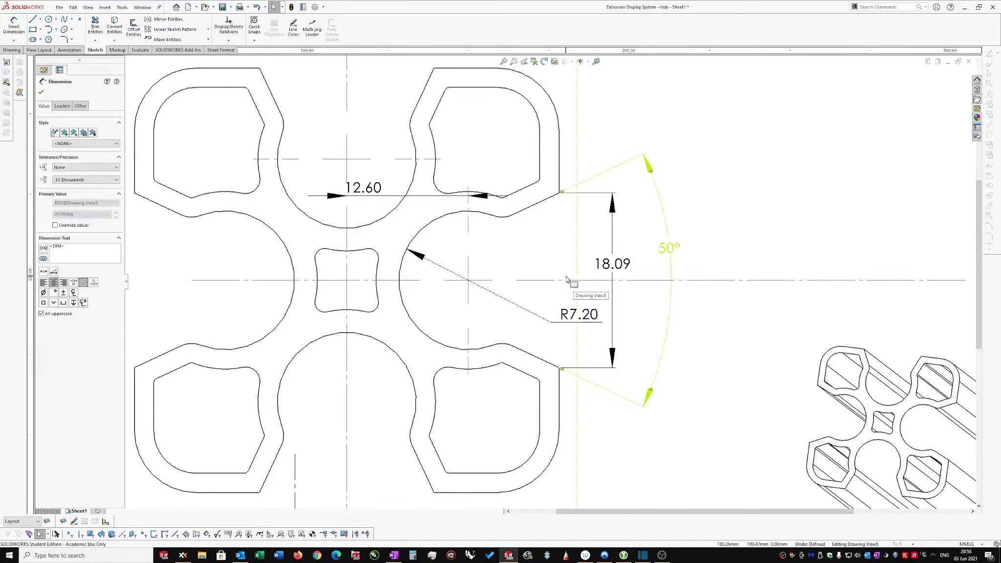
click(545, 277)
scroll(579, 183, up, 2)
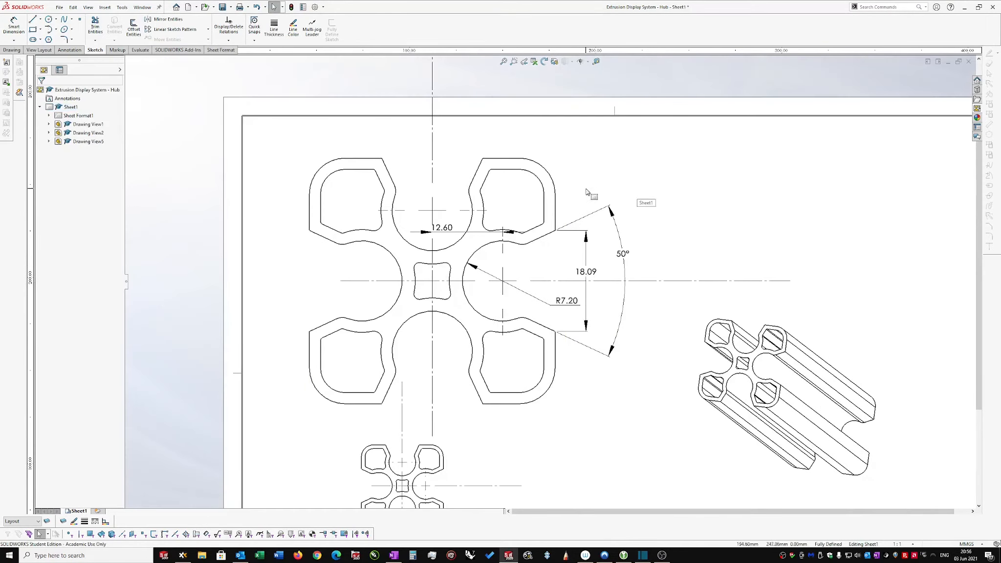
click(716, 160)
right_drag(716, 157, 715, 142)
click(556, 203)
click(308, 202)
key(Escape)
click(307, 202)
key(Delete)
Step: Dimension the profile's overall width above the view and its overall height beyond the angle dimension on the right
right_drag(672, 208, 671, 186)
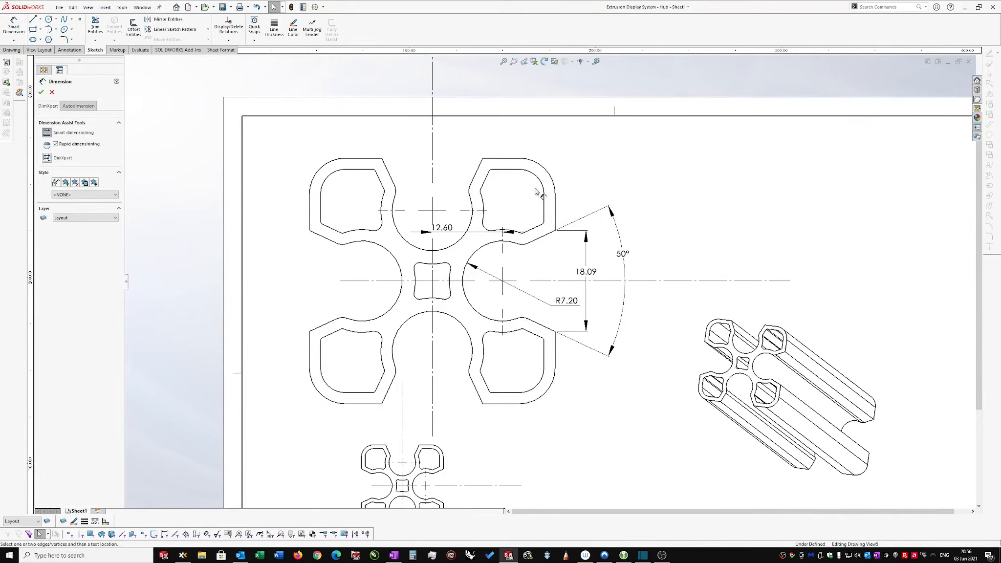
click(556, 205)
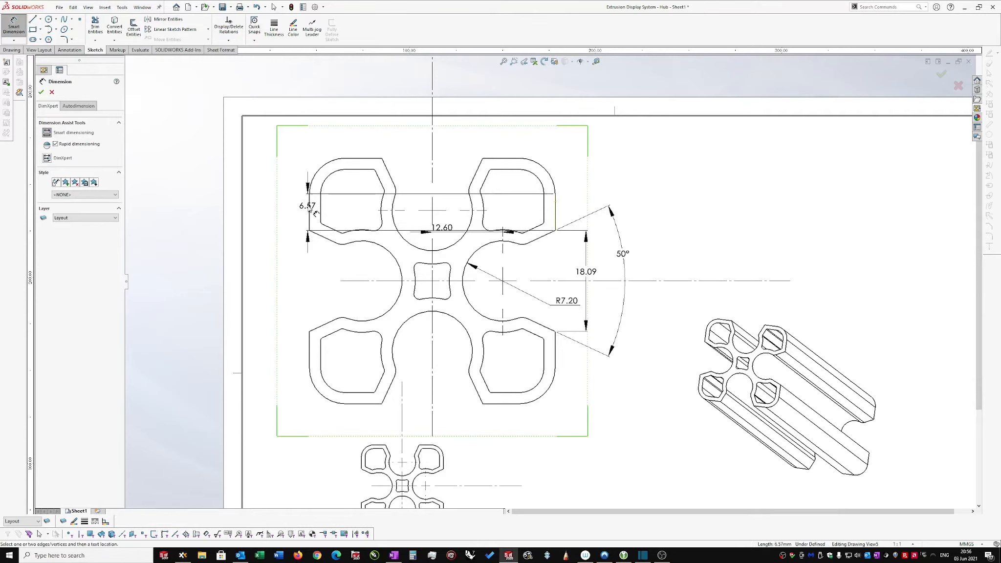
click(310, 201)
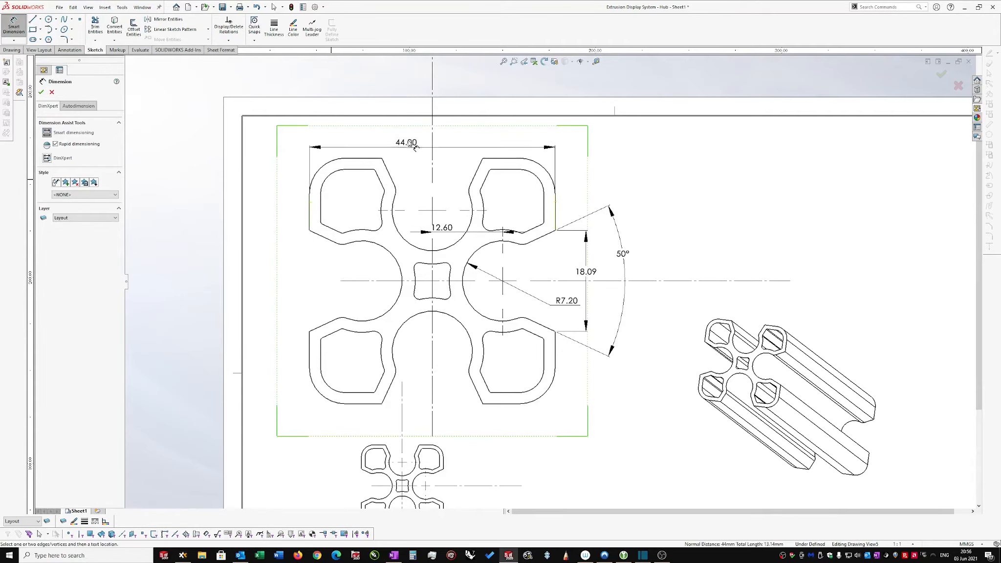
click(442, 133)
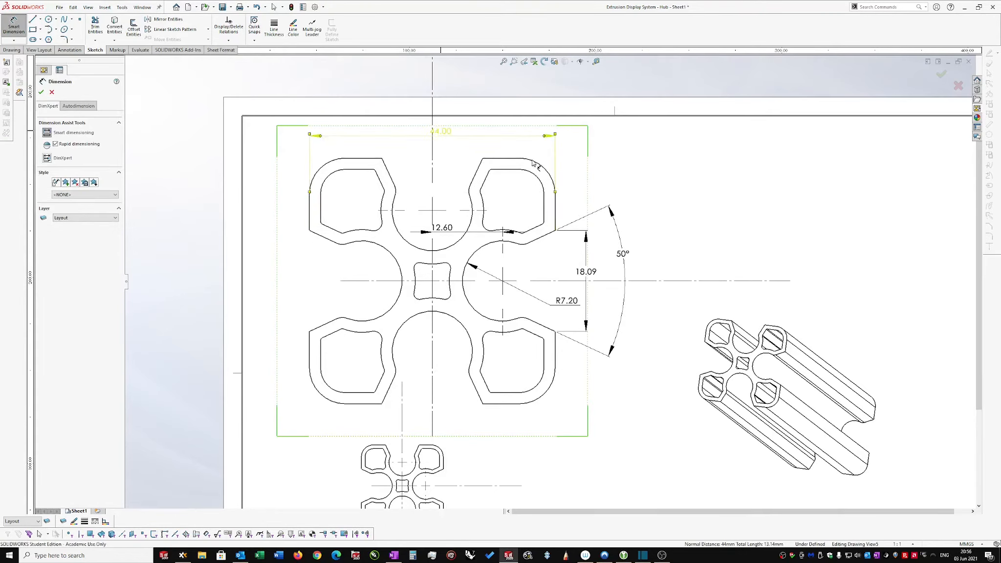
click(507, 163)
click(504, 404)
click(648, 246)
Step: Dimension the radii of the upper-right lobe's outer corner and of the fillet joining its slanted edge to the right slot
click(542, 175)
click(602, 145)
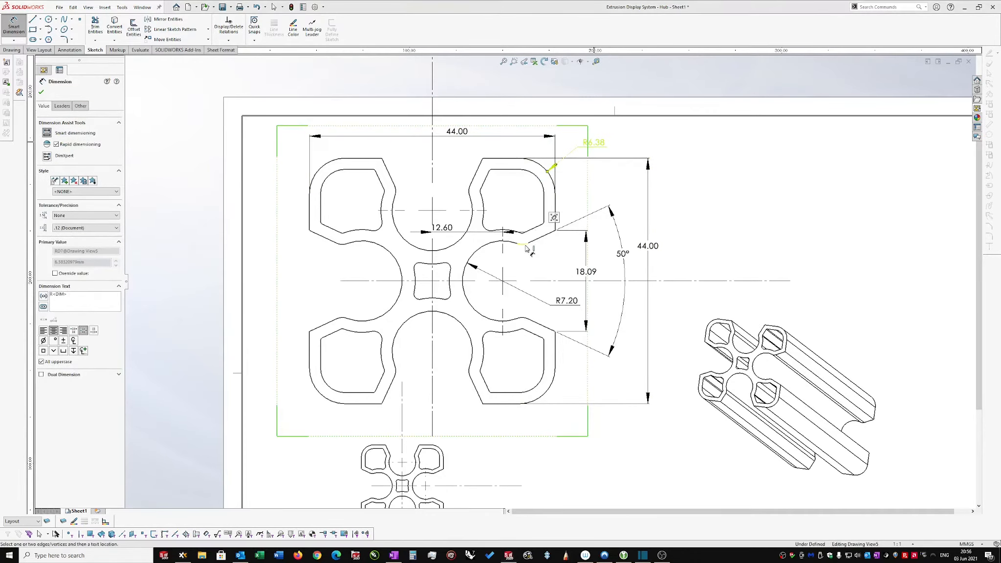
click(525, 247)
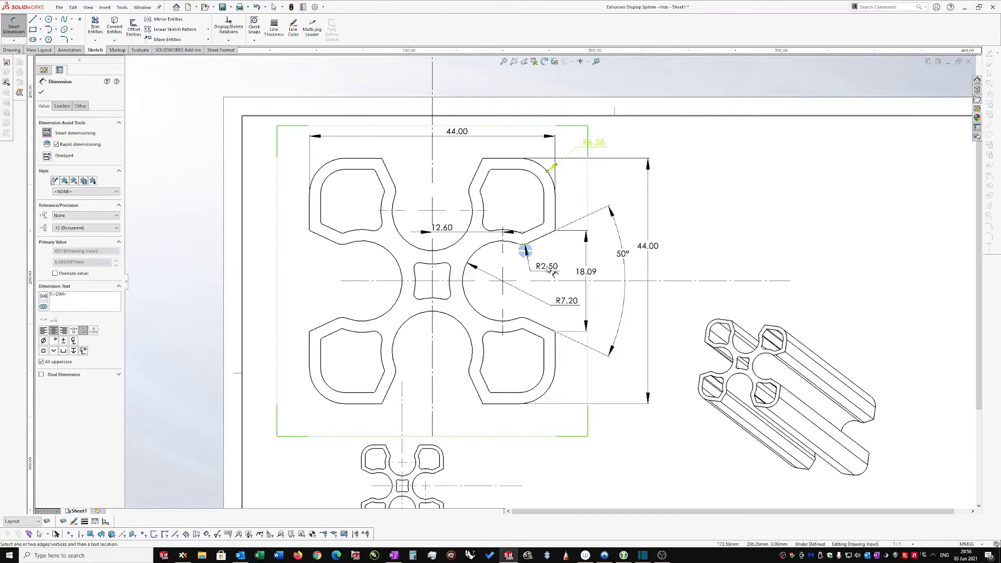
click(554, 251)
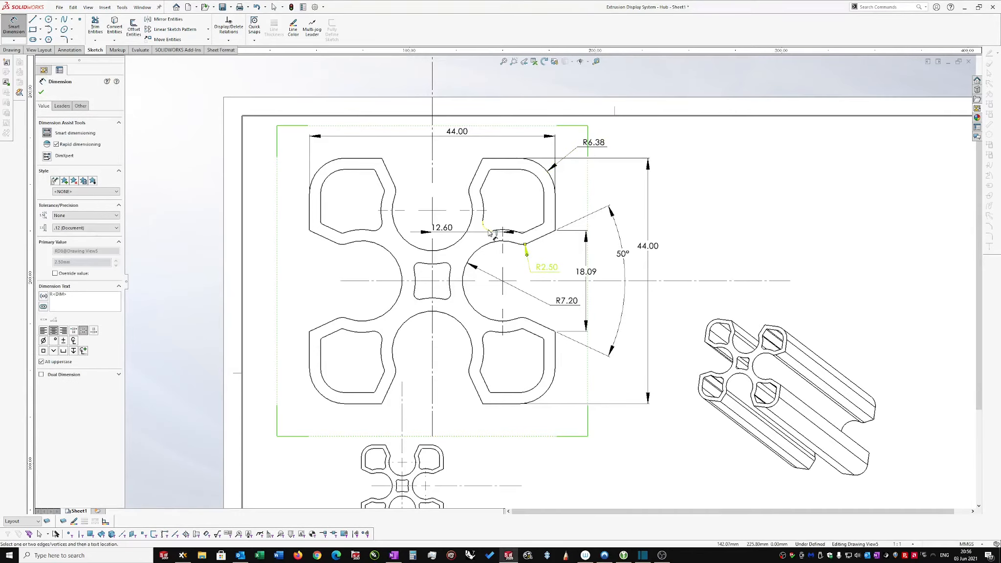
Step: Dimension the fillet radii of the upper-right lobe's inner pocket corner and of the centre hole's corner
click(490, 227)
click(522, 202)
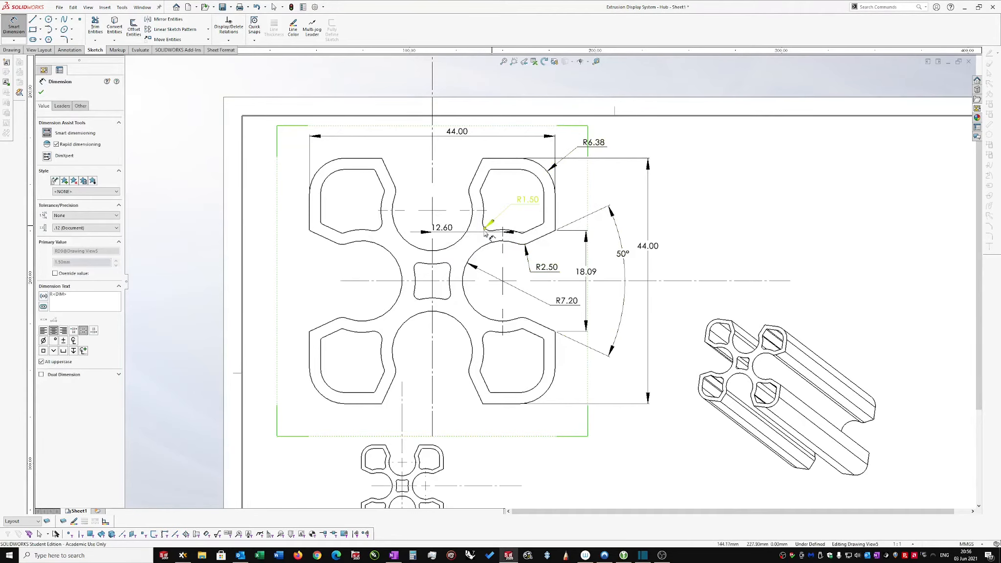
scroll(448, 264, down, 1)
click(450, 277)
click(546, 181)
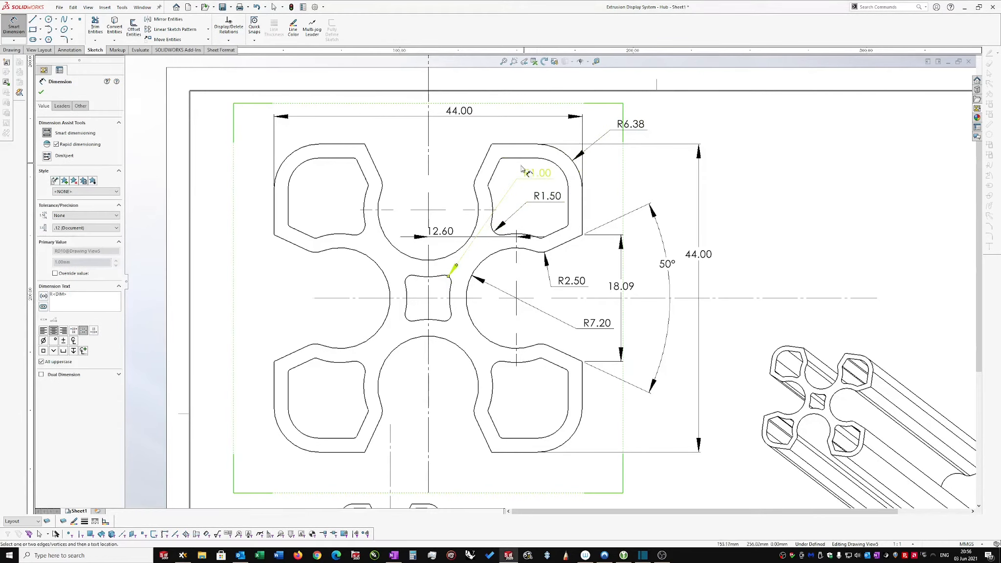
Step: Dimension the wall between the upper-right lobe's inner and outer vertical edges, and add the text "WALL THICKNESS" beneath the value
scroll(685, 213, up, 2)
scroll(704, 234, down, 2)
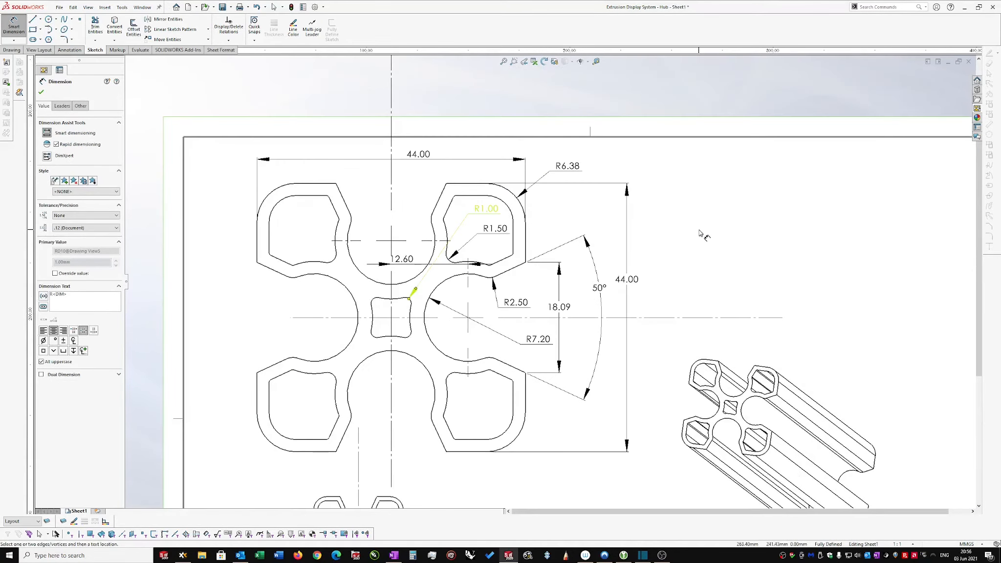
scroll(515, 243, down, 1)
click(515, 236)
click(528, 235)
click(682, 236)
mouse_move(728, 207)
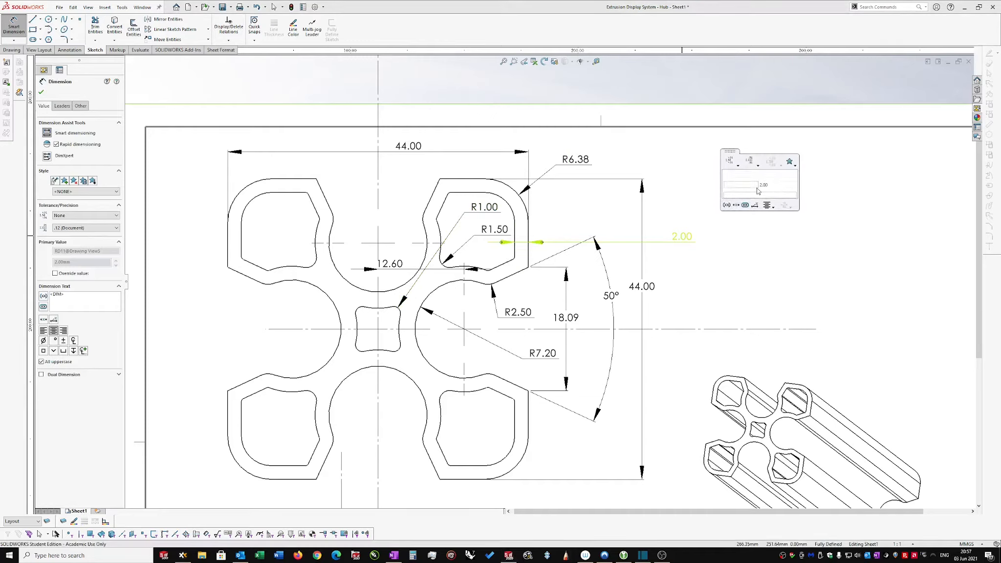
key(Return)
text(wll thick)
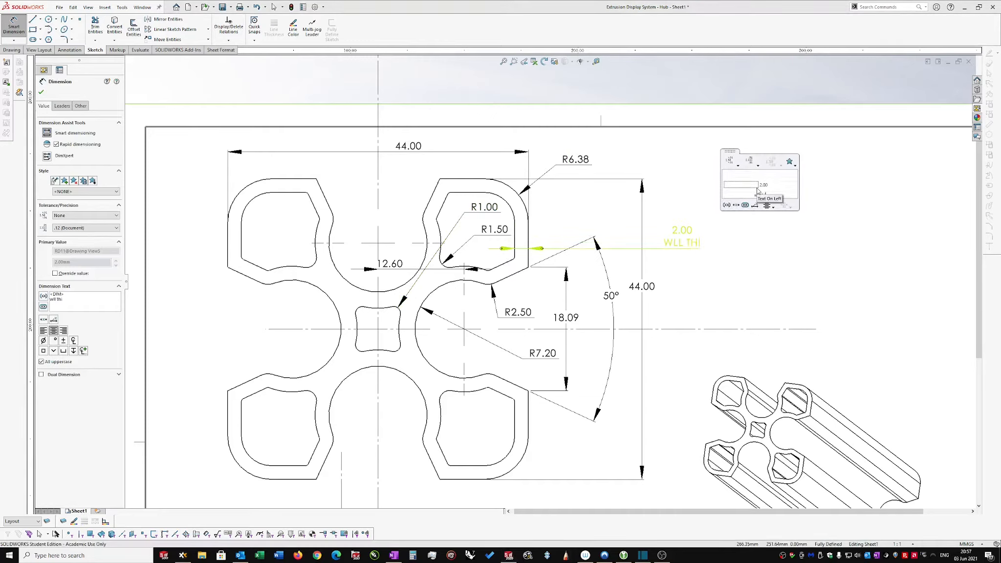
text(ne)
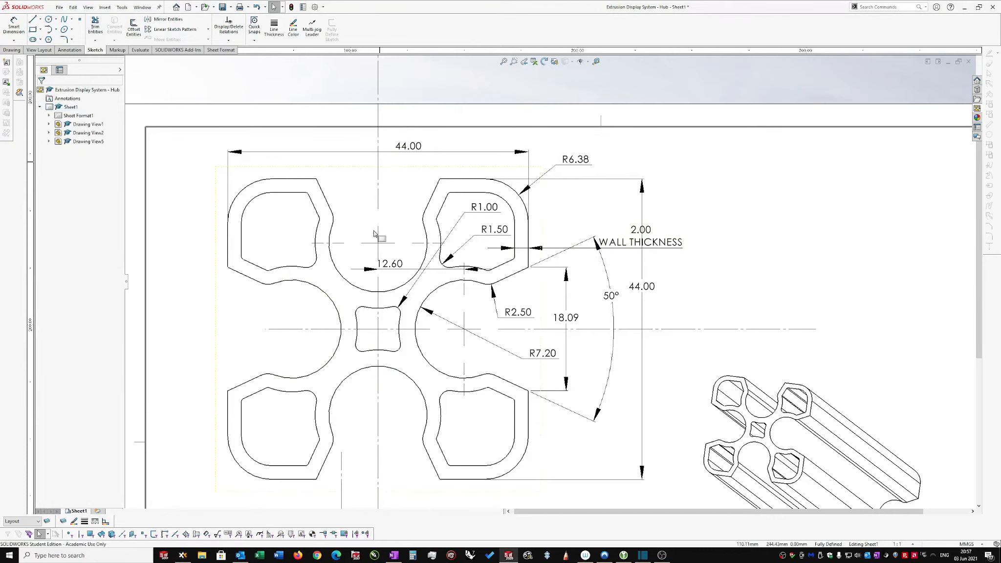
Step: Move the dimensioned profile view slightly down and to the left on the sheet, and deselect it
scroll(551, 273, up, 1)
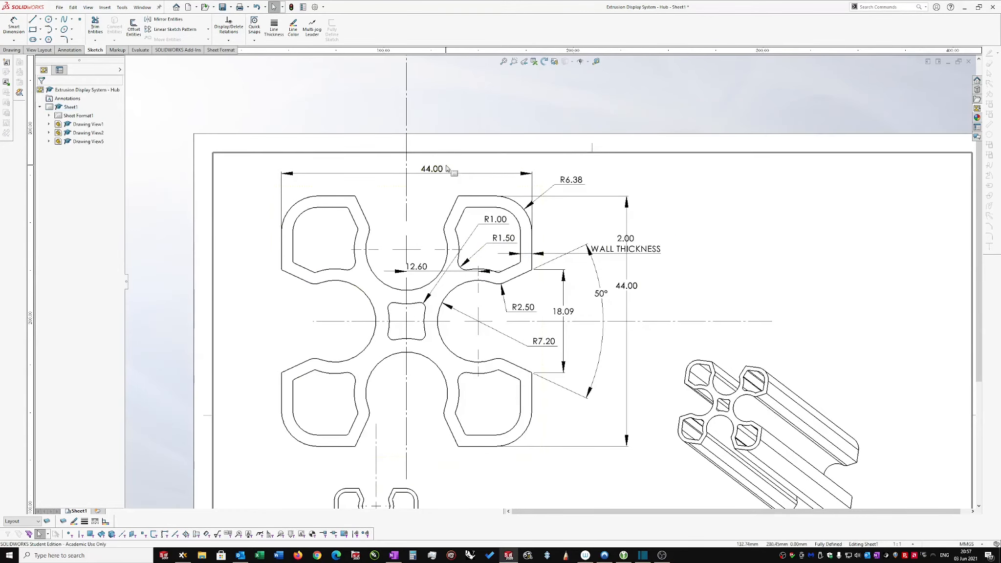
scroll(548, 280, up, 1)
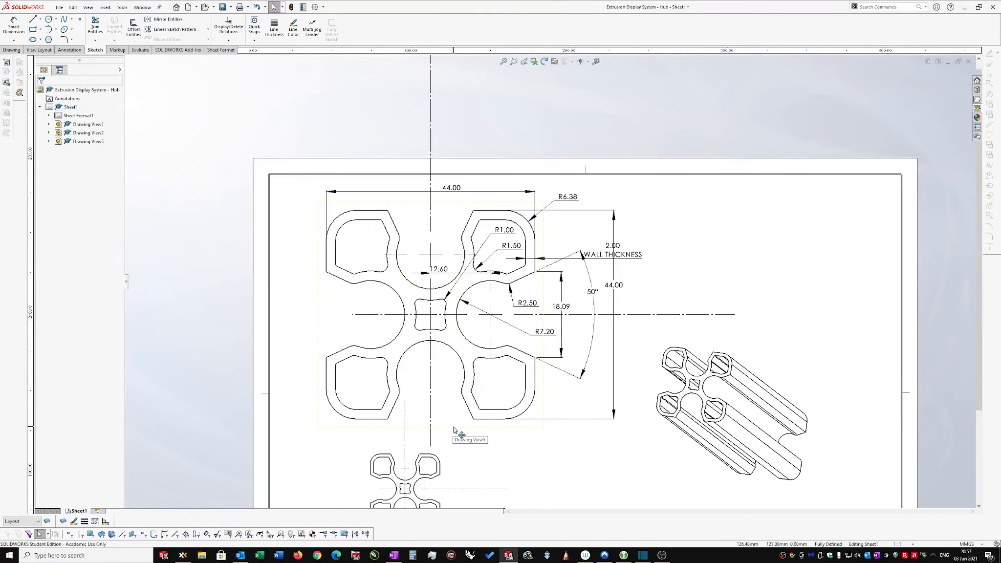
drag(453, 429, 448, 443)
click(704, 252)
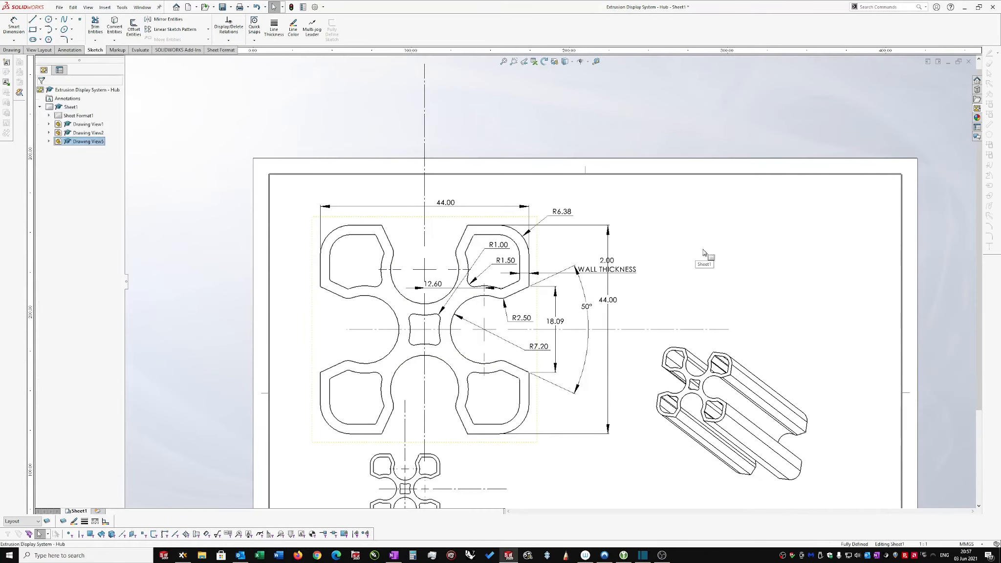
Step: Sketch a corner rectangle about 50 mm wide and 32 mm high around the profile's upper-right quarter, starting at the view's centre
right_drag(696, 250, 737, 257)
click(763, 266)
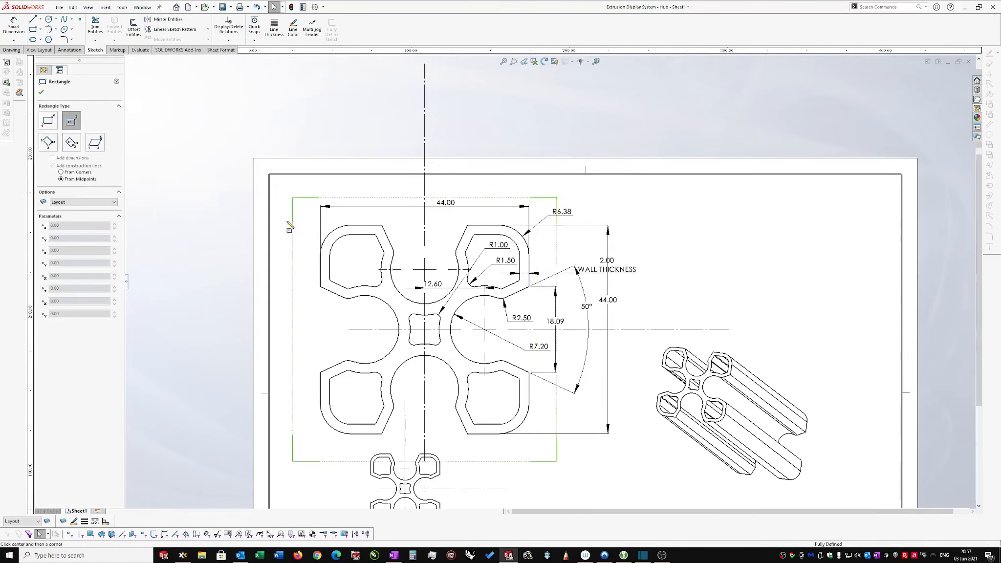
scroll(195, 195, down, 1)
click(48, 121)
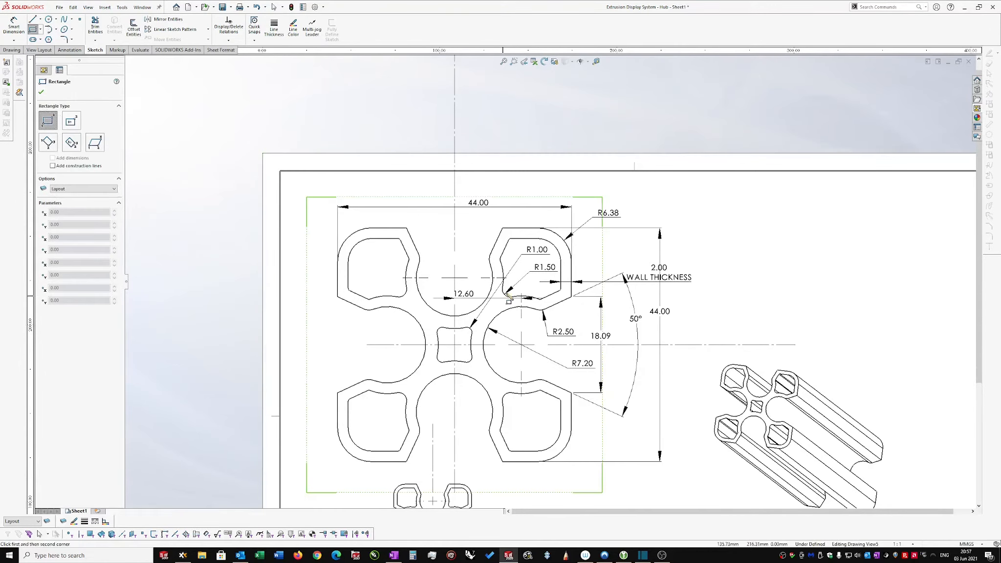
scroll(496, 292, down, 1)
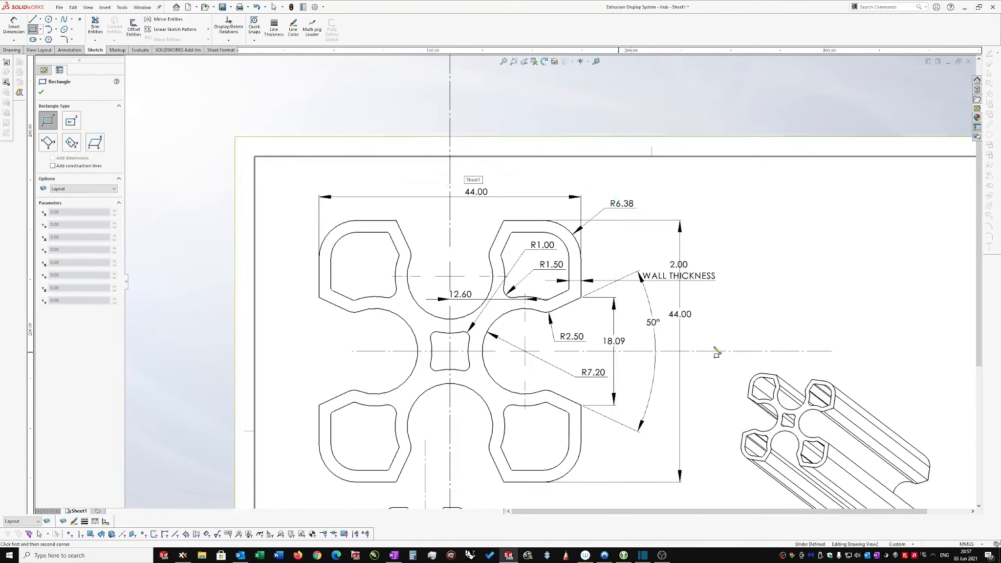
scroll(462, 359, down, 3)
scroll(373, 355, down, 2)
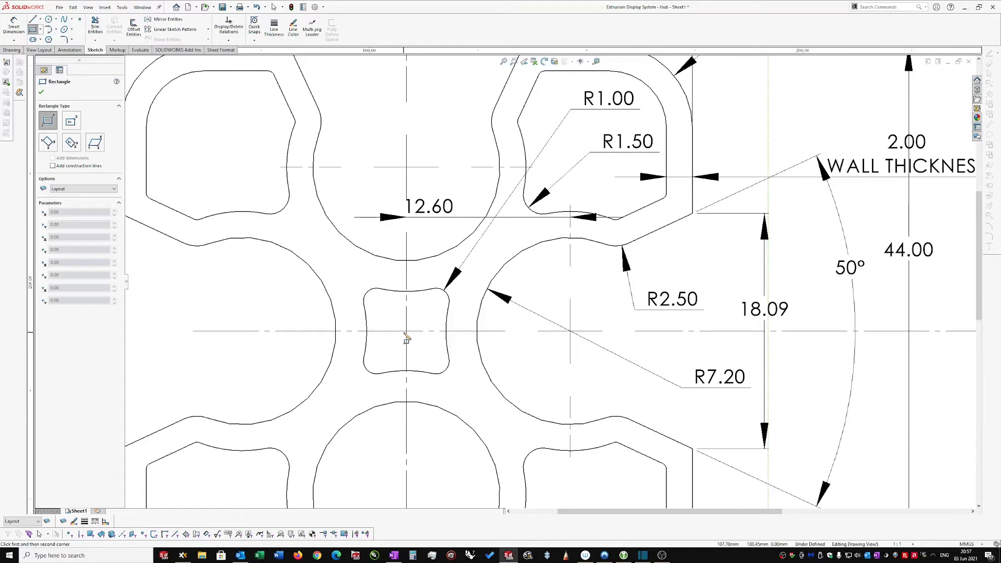
click(406, 338)
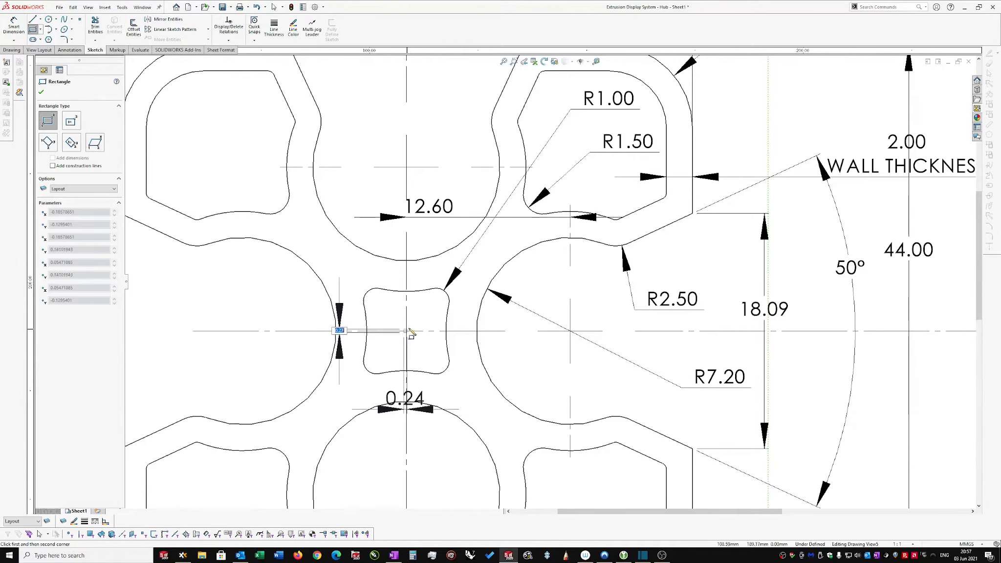
scroll(421, 313, up, 2)
scroll(405, 293, up, 1)
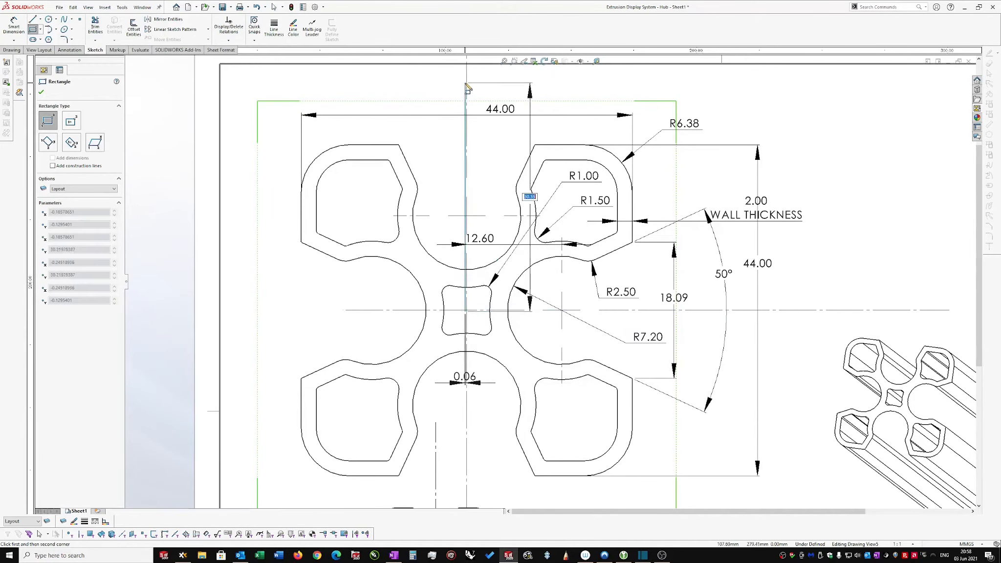
scroll(550, 283, up, 3)
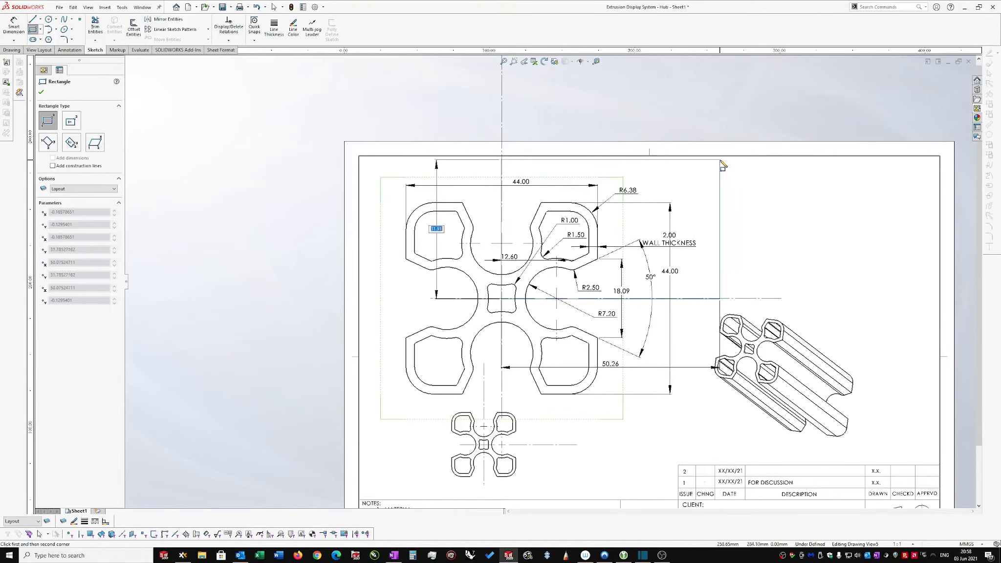
click(721, 160)
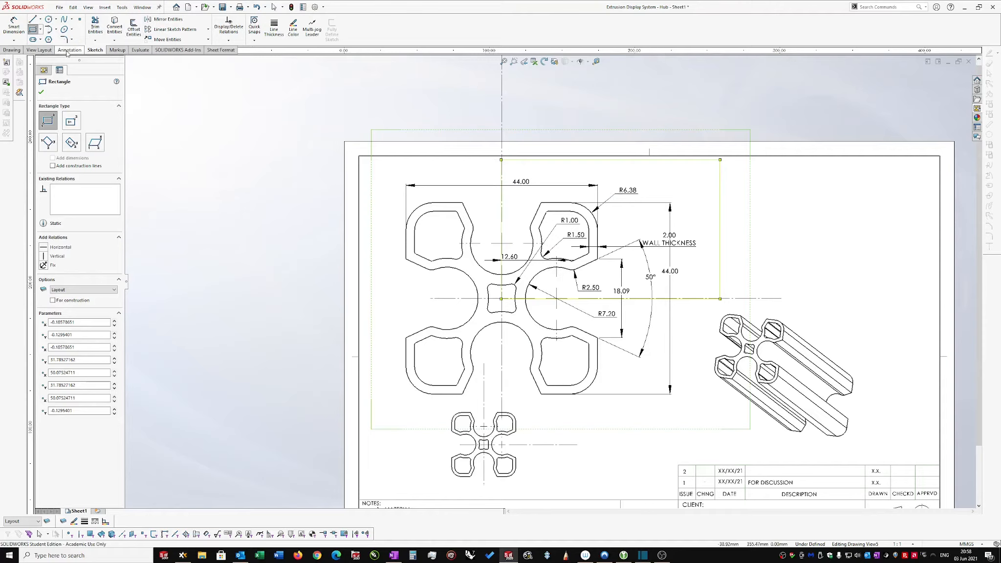
Step: Crop the enlarged profile view to the rectangle and move the cropped view slightly down and to the left on the sheet
click(40, 50)
click(168, 34)
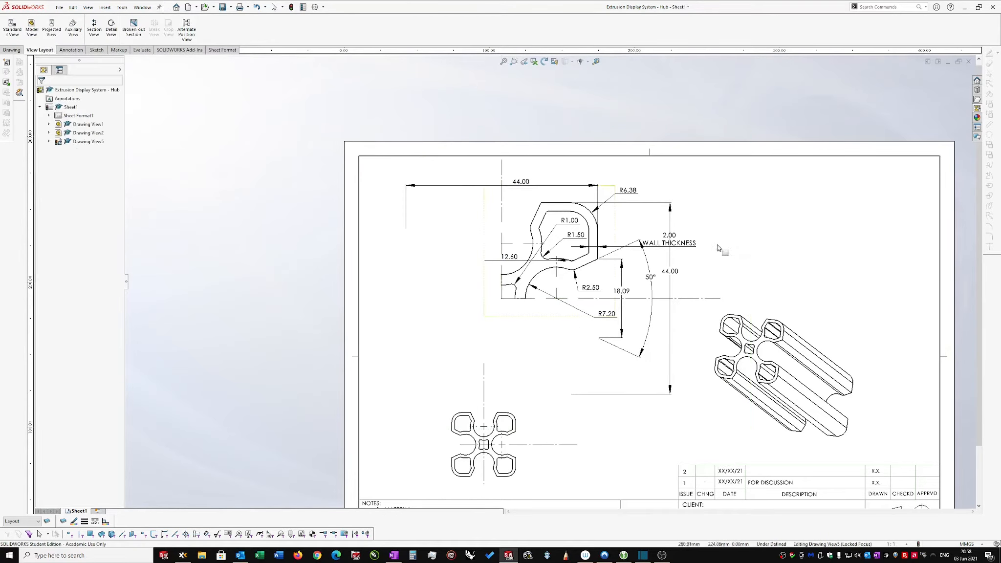
scroll(722, 247, down, 1)
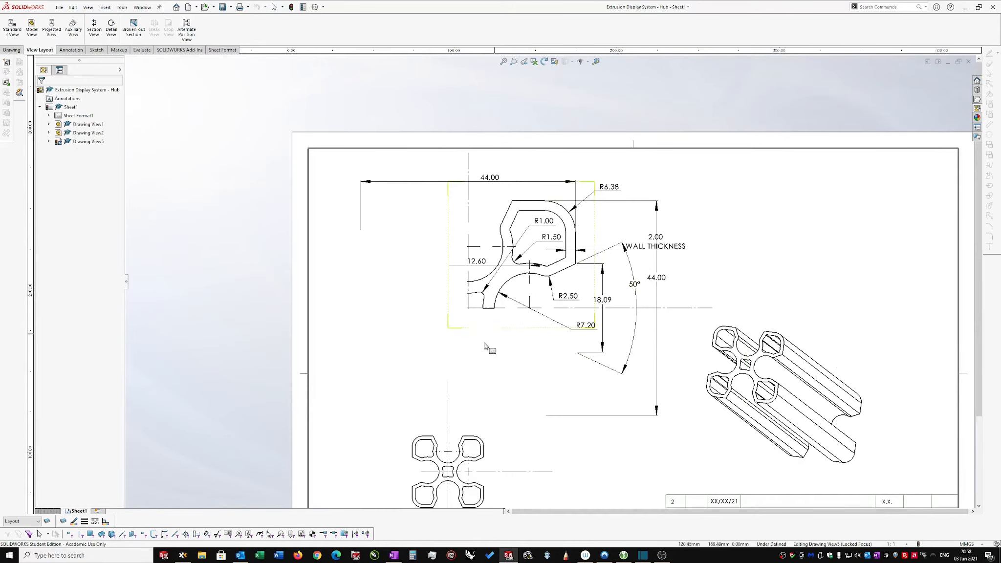
double_click(499, 333)
drag(501, 333, 478, 363)
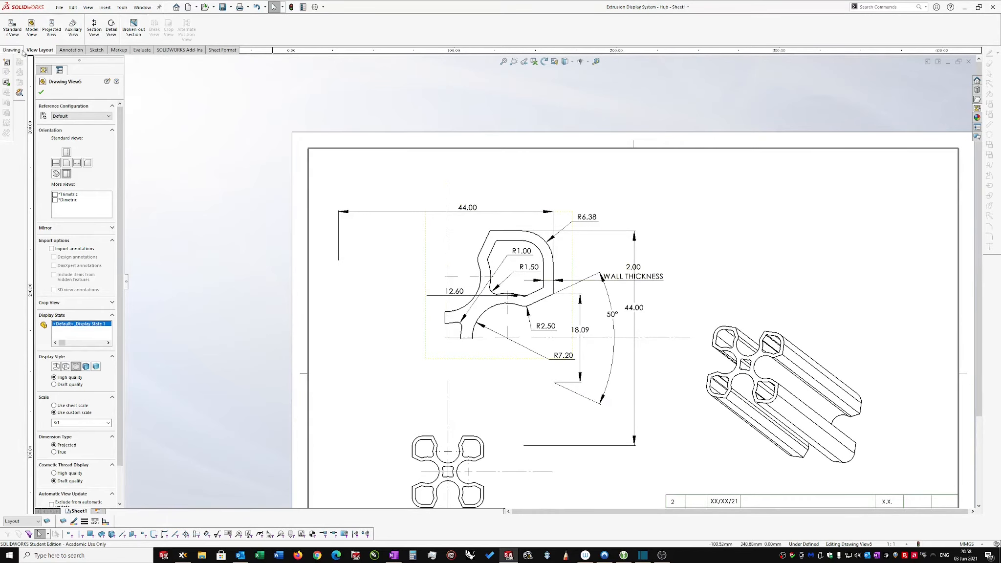
Step: Attach datum feature A to the cropped view's vertical centreline and datum feature B to its horizontal centreline
click(72, 49)
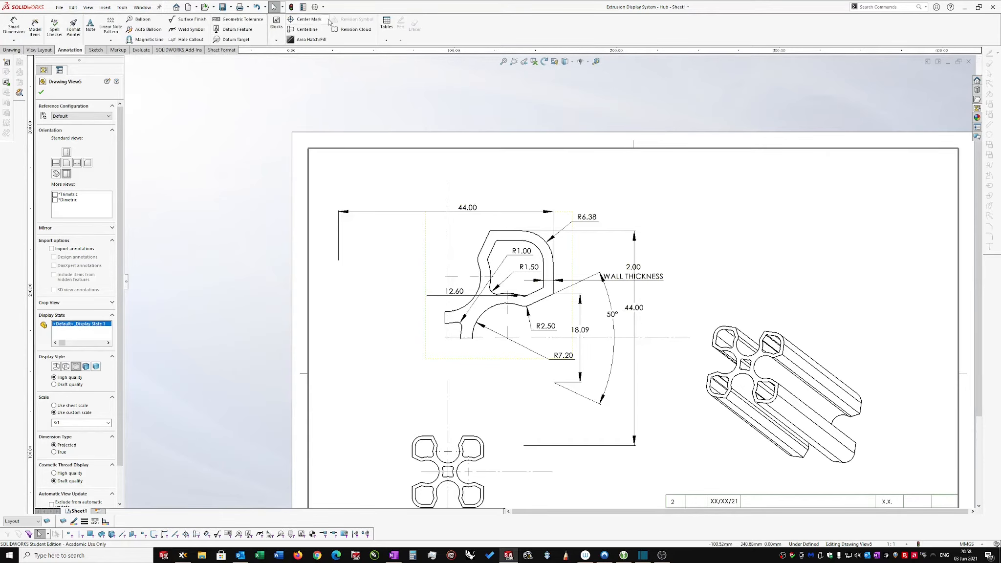
click(231, 31)
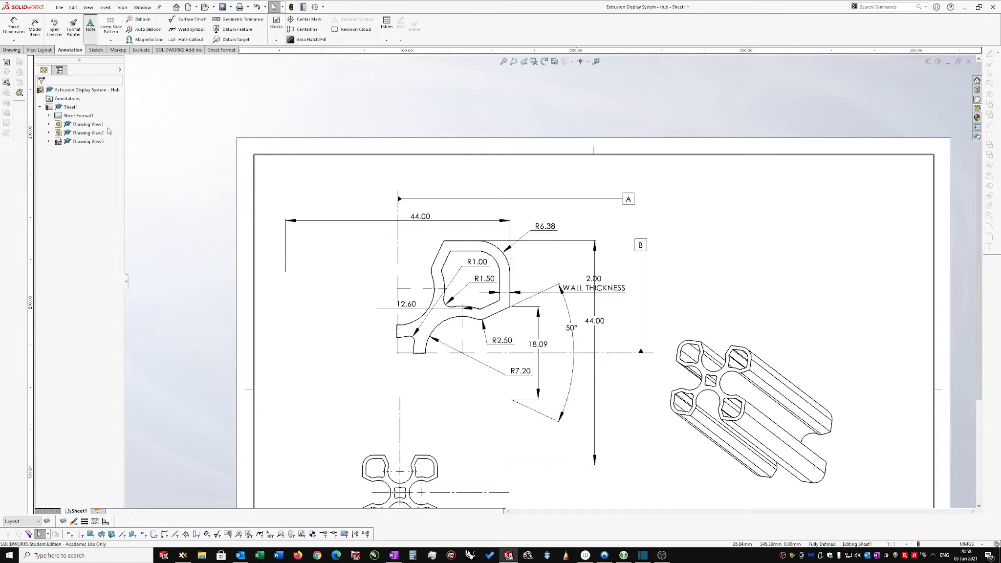
Step: Place centreline symbol notes above the cropped view's vertical centreline and near the right end of its horizontal centreline
click(91, 27)
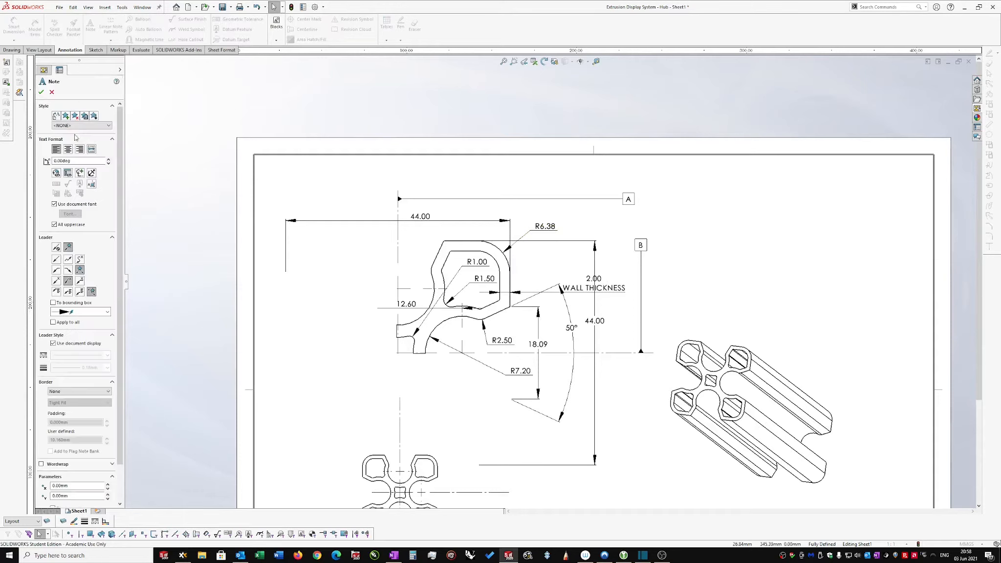
click(80, 174)
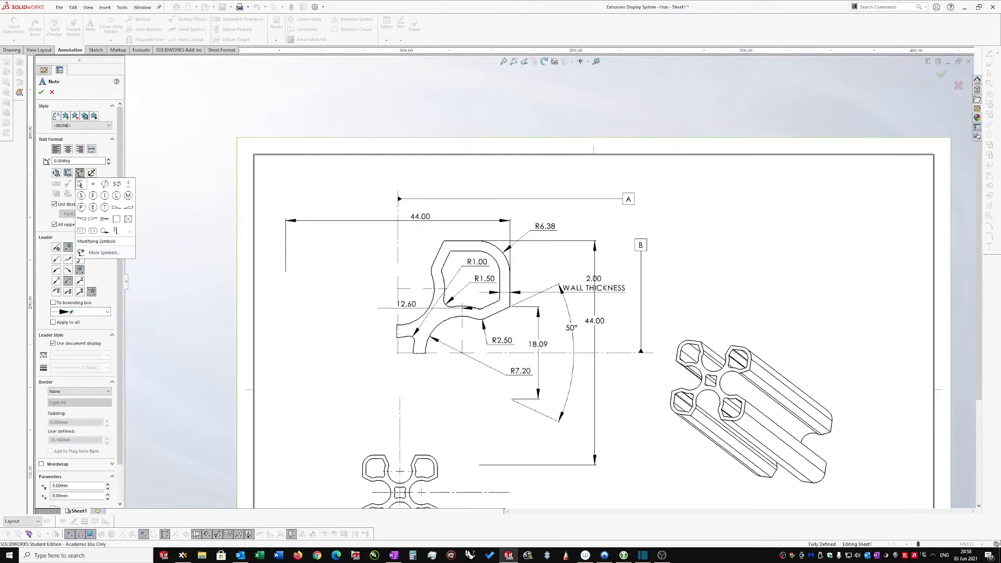
click(82, 184)
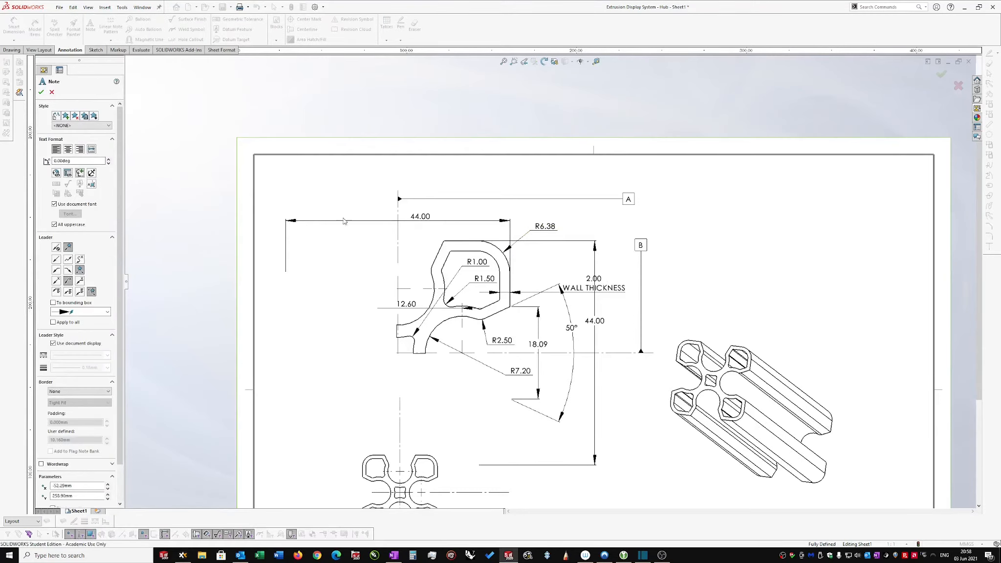
click(397, 185)
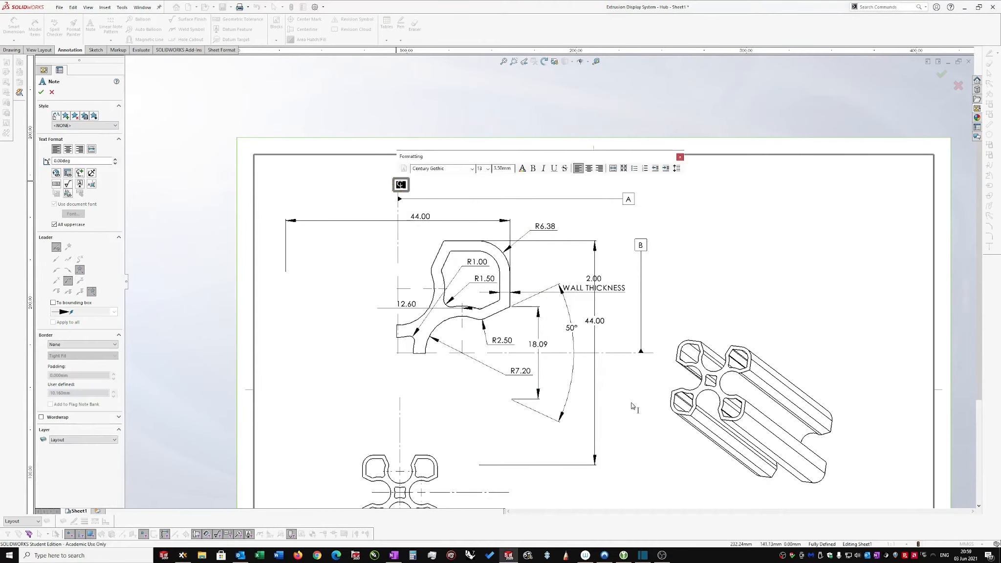
click(619, 355)
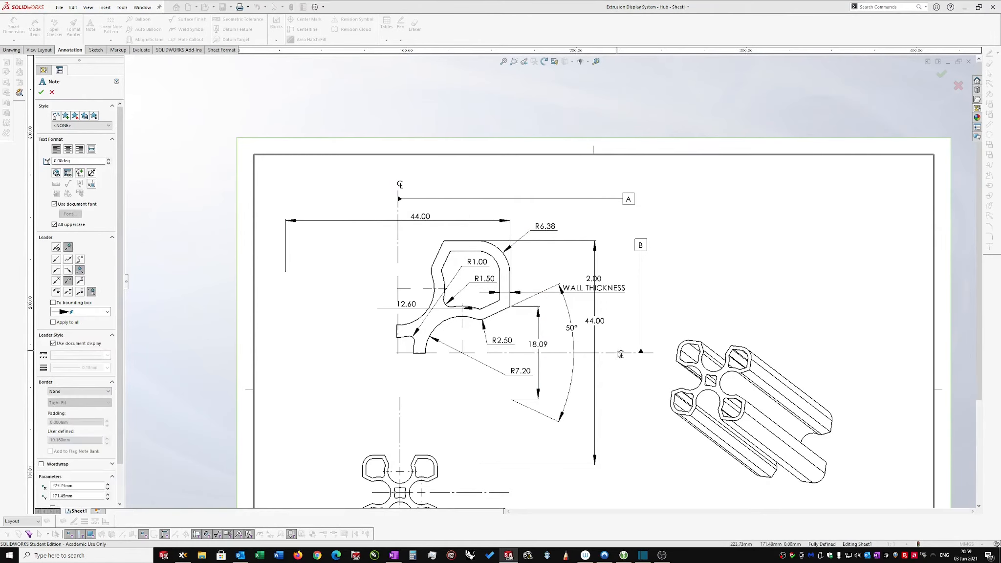
click(620, 354)
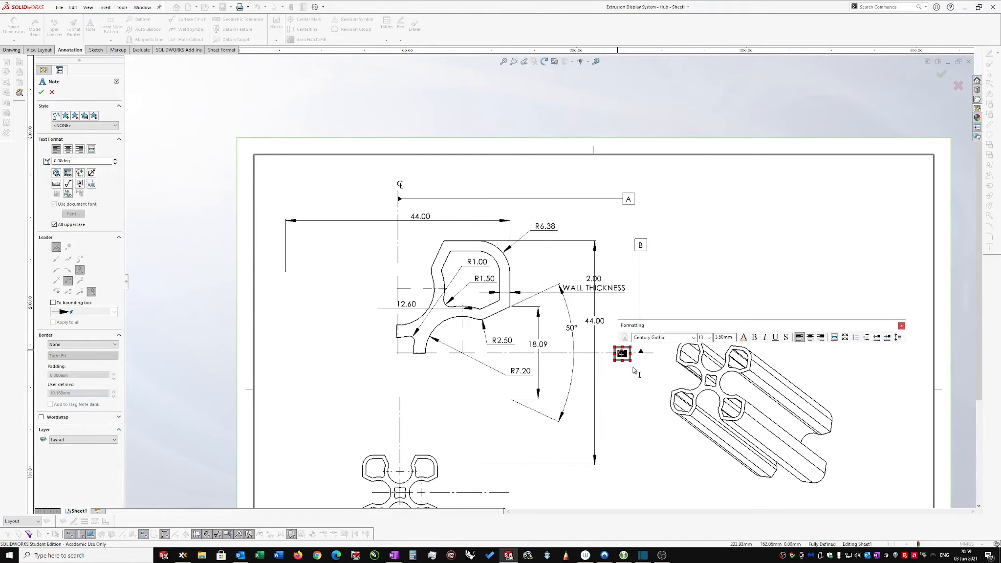
click(635, 371)
right_click(635, 374)
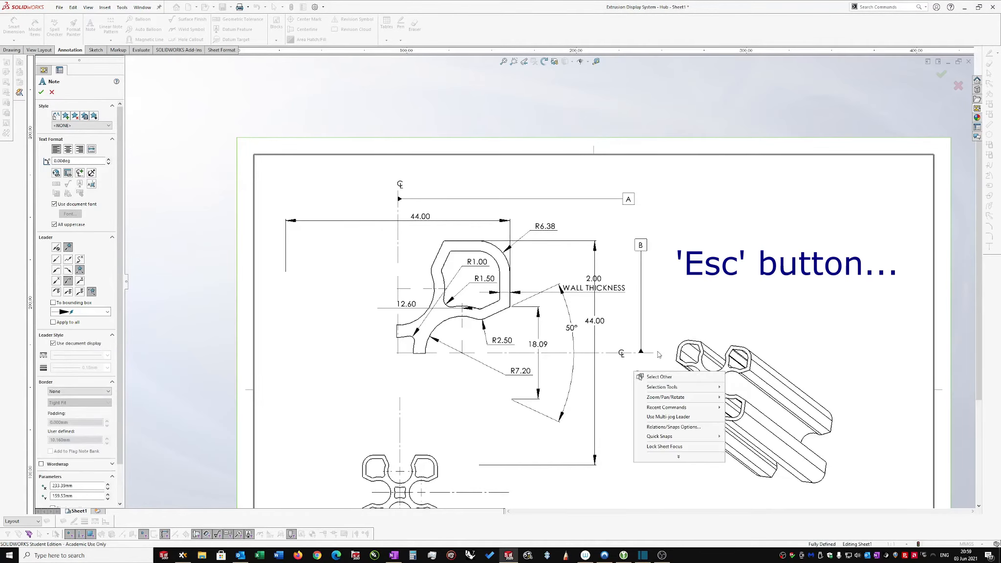
key(Escape)
scroll(677, 327, up, 1)
scroll(699, 299, down, 1)
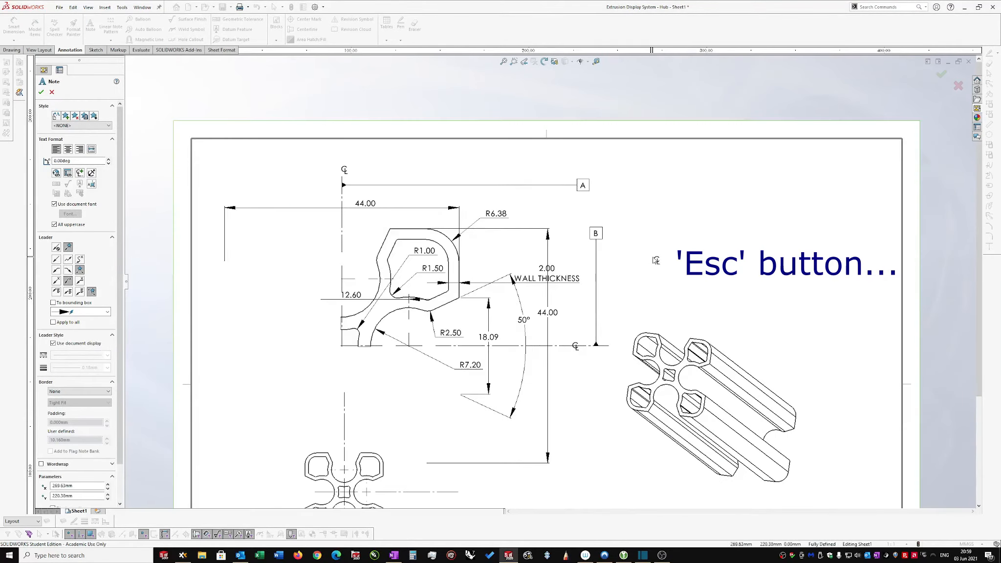
key(Escape)
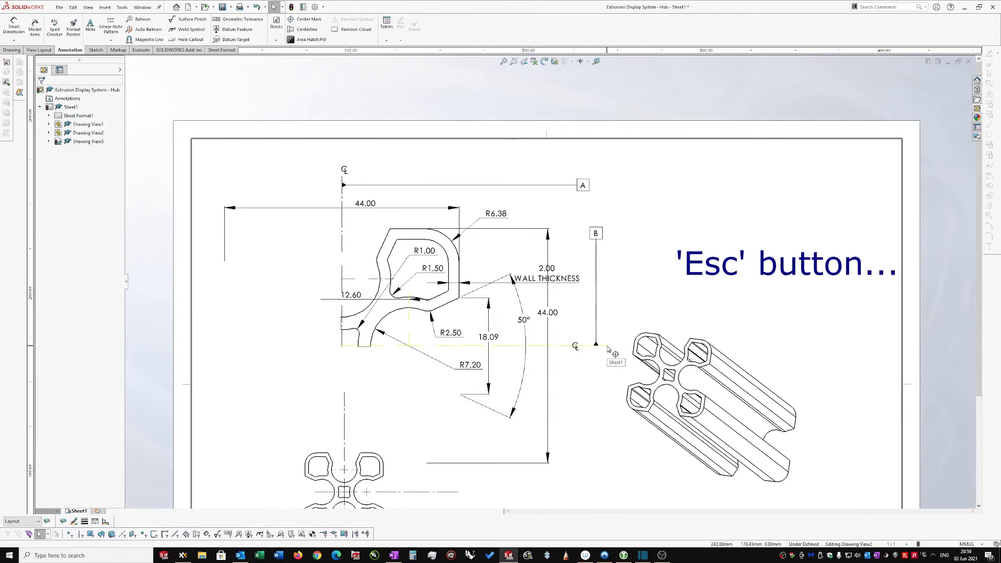
Step: Move the isometric view further right on the sheet, clear of the cropped view's horizontal centreline, and deselect it
click(608, 346)
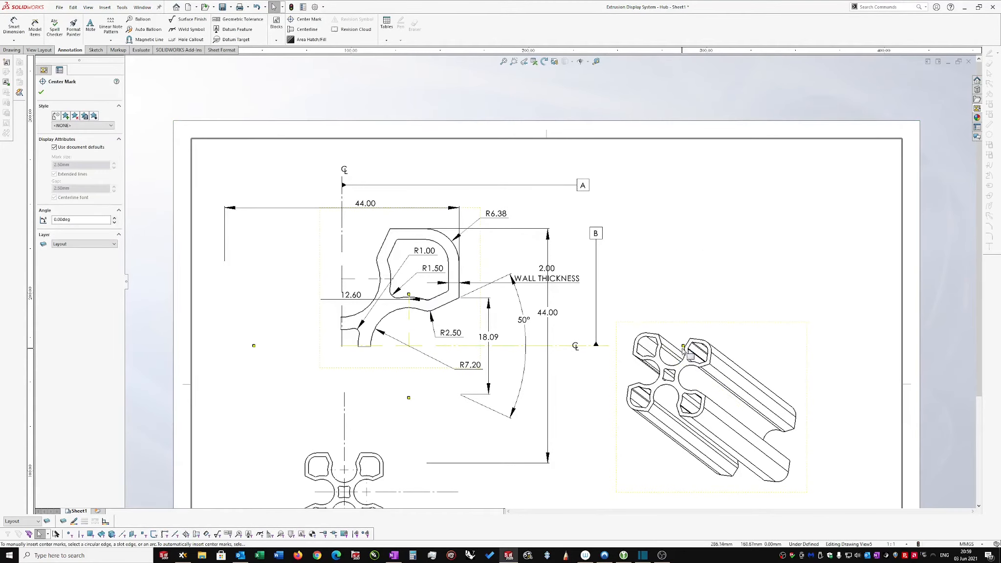
mouse_move(684, 346)
mouse_down()
mouse_move(593, 350)
mouse_move(607, 352)
mouse_up()
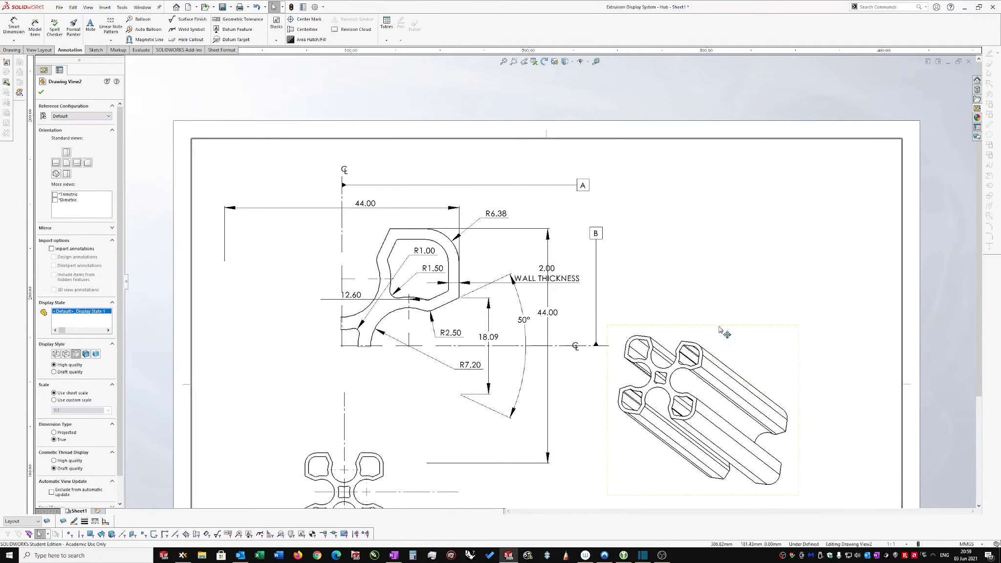
drag(721, 333, 810, 337)
click(608, 350)
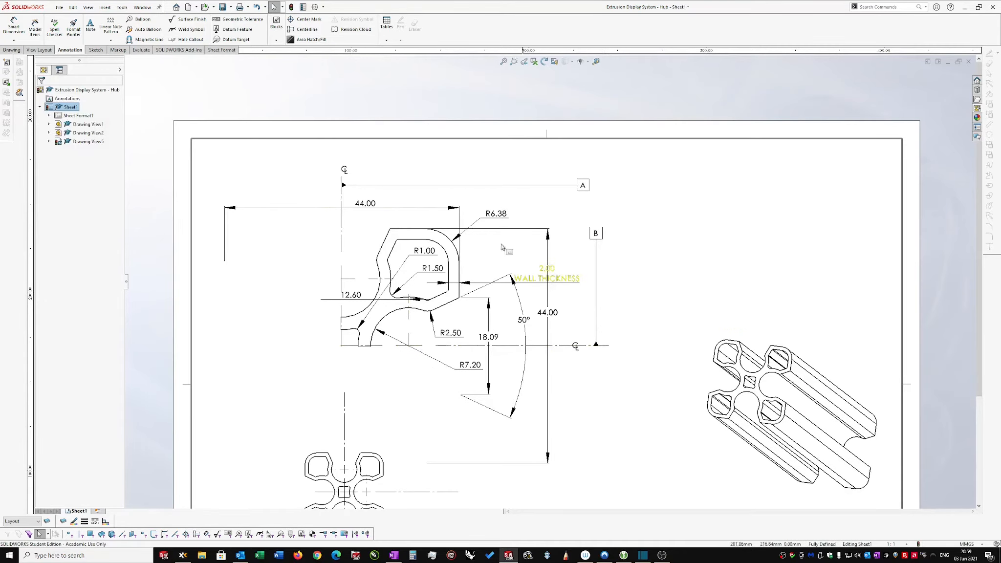
Step: Hide the left extension line and the left half of the dimension line of the profile's overall width dimension
scroll(418, 311, up, 1)
scroll(377, 222, down, 1)
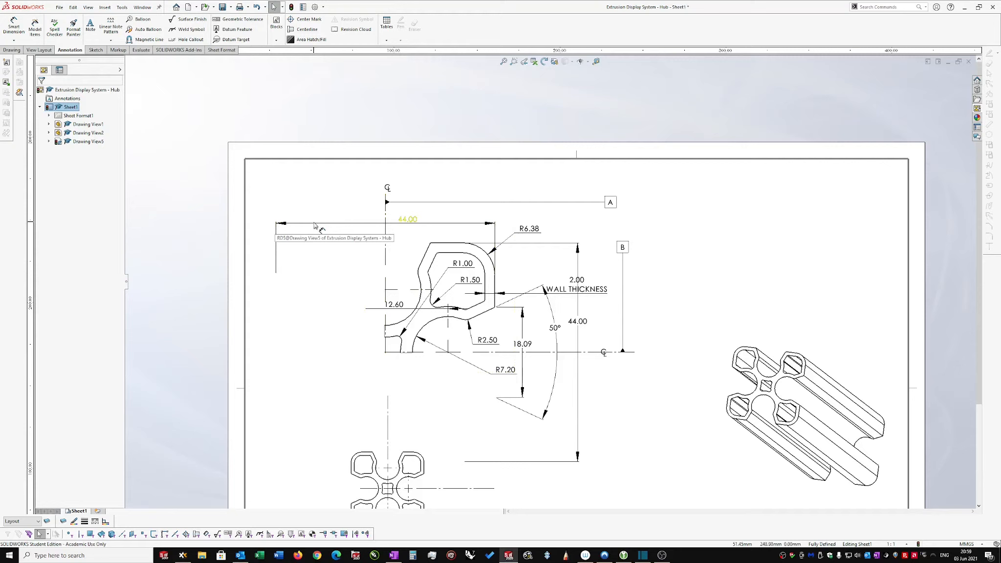
click(280, 238)
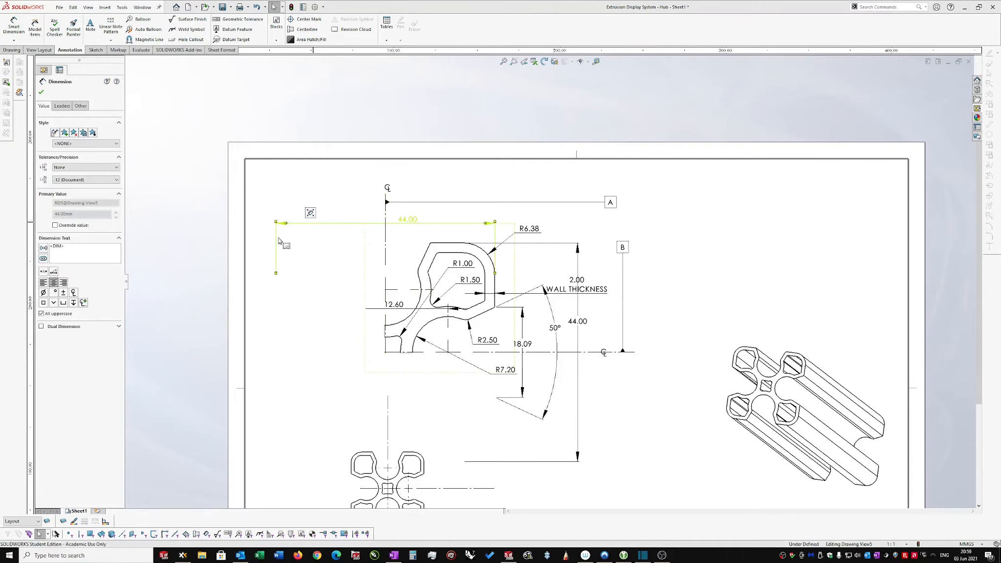
right_click(276, 245)
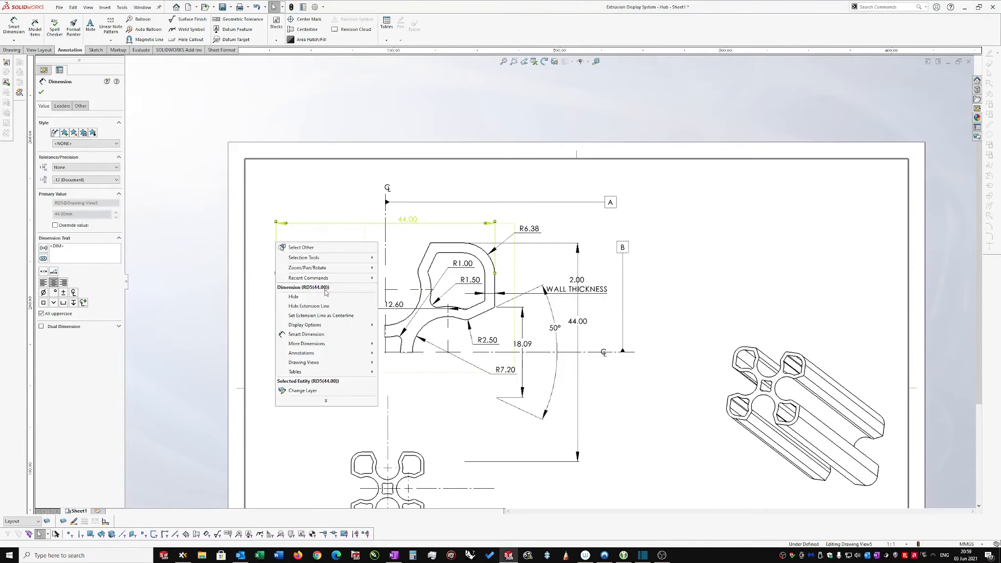
click(313, 306)
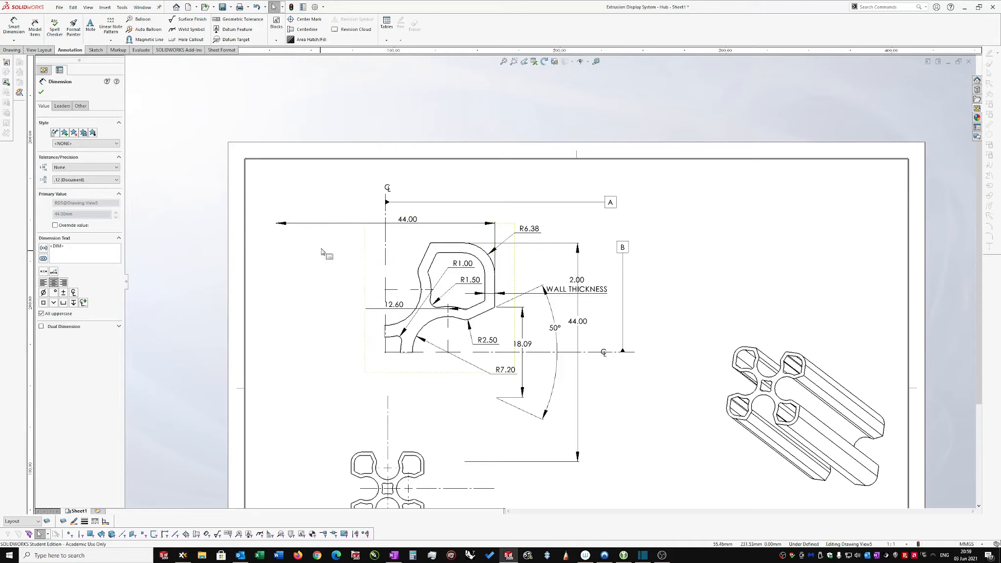
right_click(314, 226)
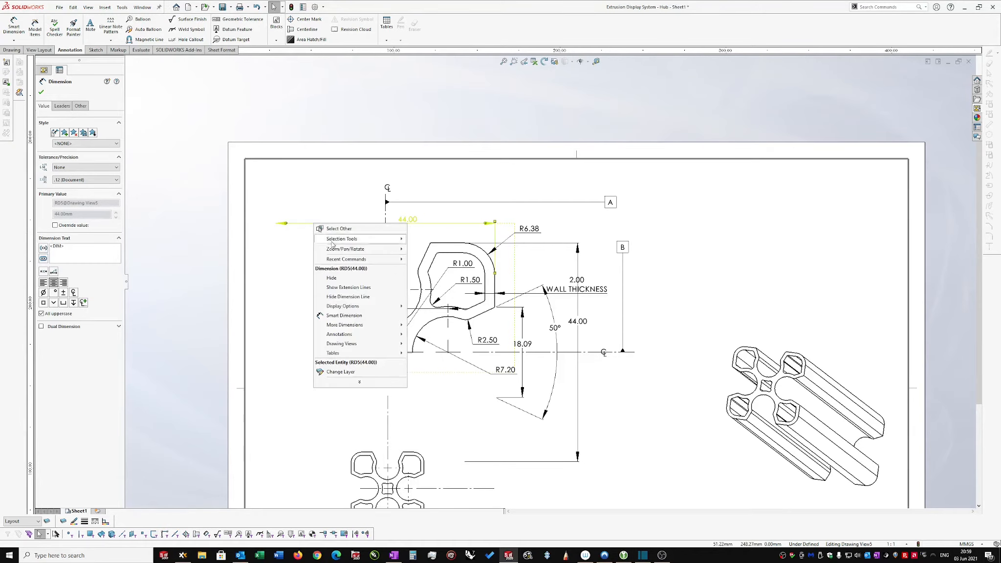
click(348, 297)
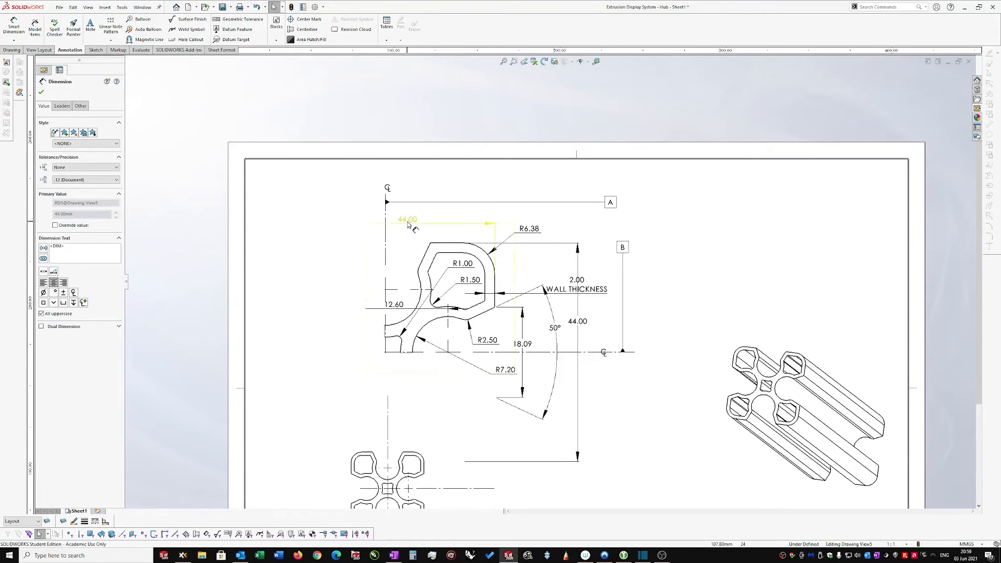
Step: Hide the lower extension line and the lower half of the dimension line of the profile's overall height dimension
scroll(433, 231, down, 2)
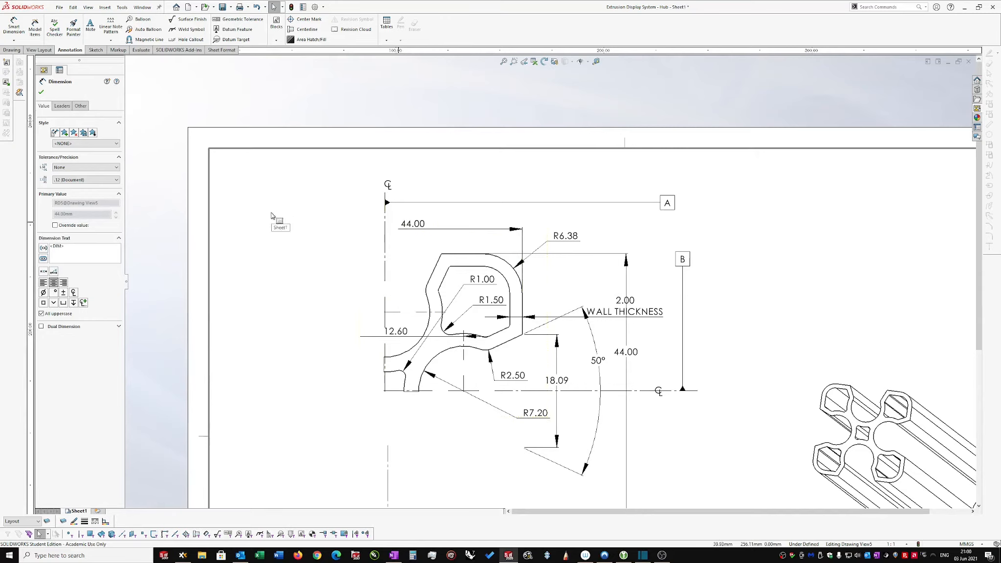
scroll(488, 216, down, 2)
right_click(577, 296)
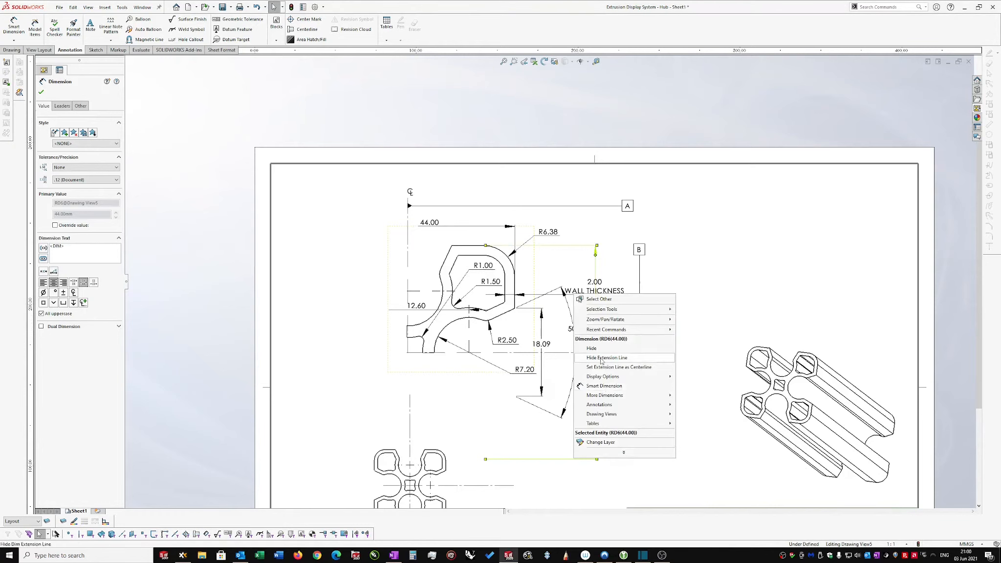
click(601, 358)
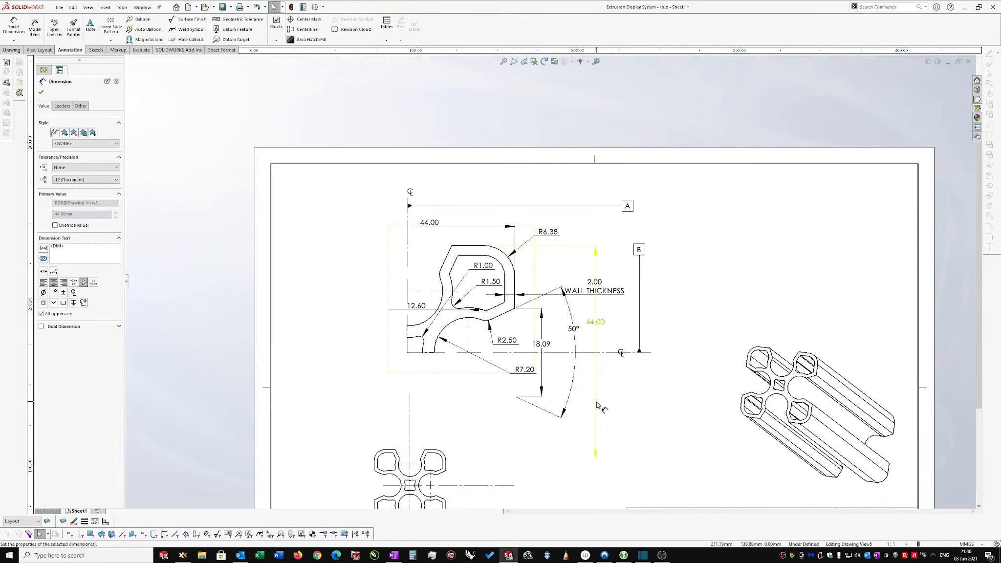
right_click(596, 239)
click(627, 313)
Step: Hide the lower extension line and the lower half of the arc of the slot opening's angle dimension
right_click(539, 407)
click(567, 471)
right_click(575, 369)
click(606, 442)
Step: Hide the lower half of the dimension line and the lower extension line of the slot opening's vertical dimension, and deselect it
right_click(541, 368)
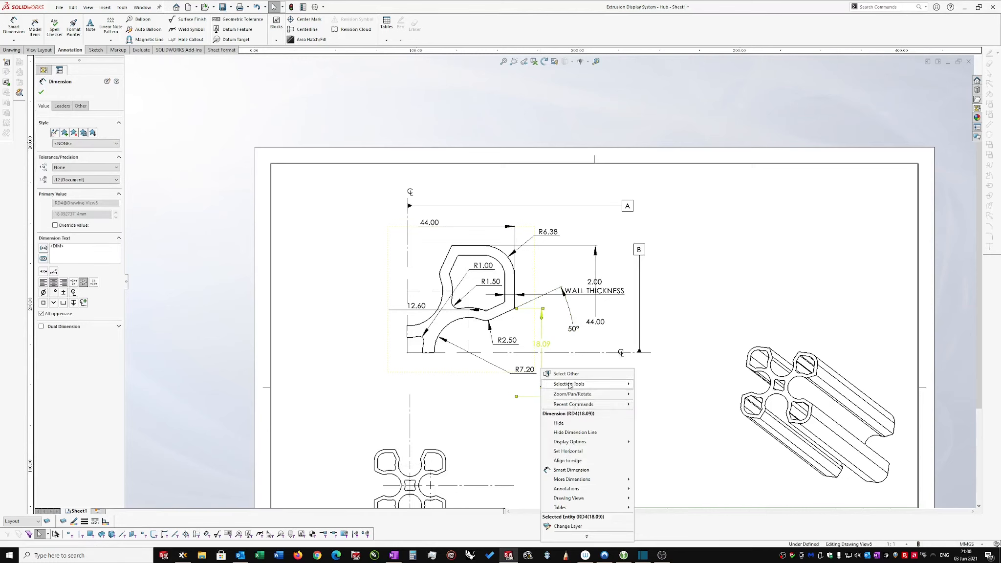
click(575, 433)
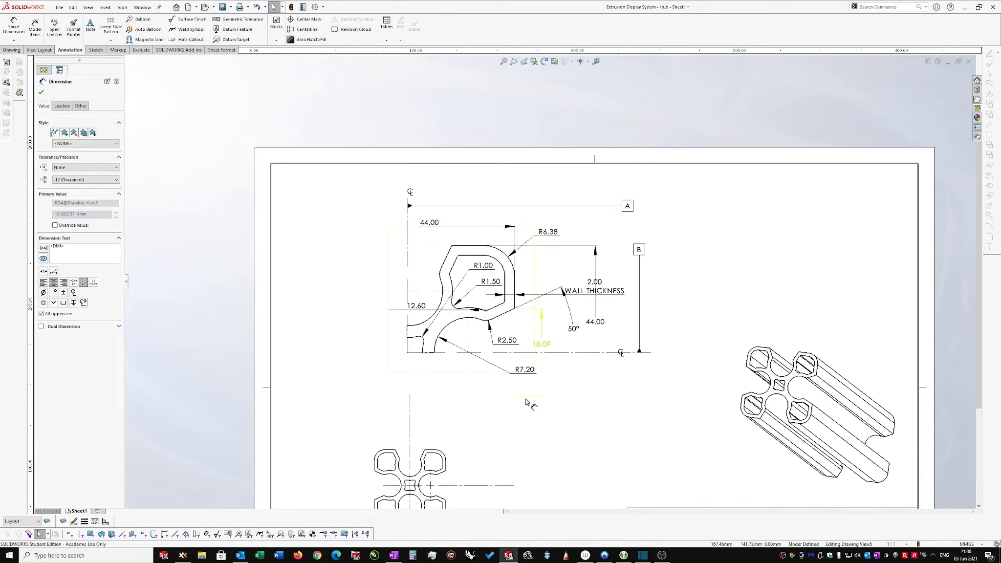
right_click(527, 402)
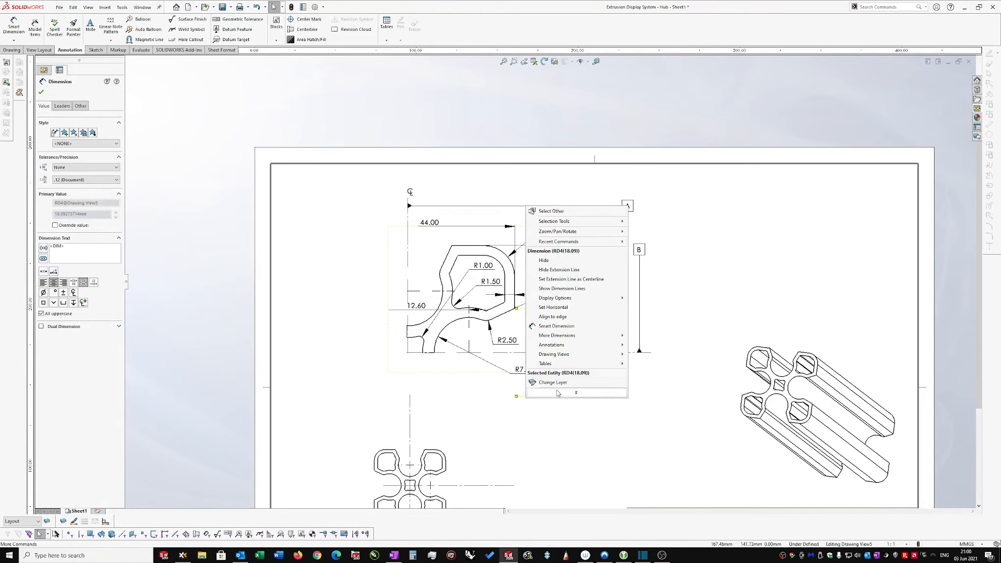
click(553, 270)
key(Escape)
Step: Move the cropped view to the left on the sheet and realign the upper centreline symbol above its vertical centreline
scroll(536, 373, down, 3)
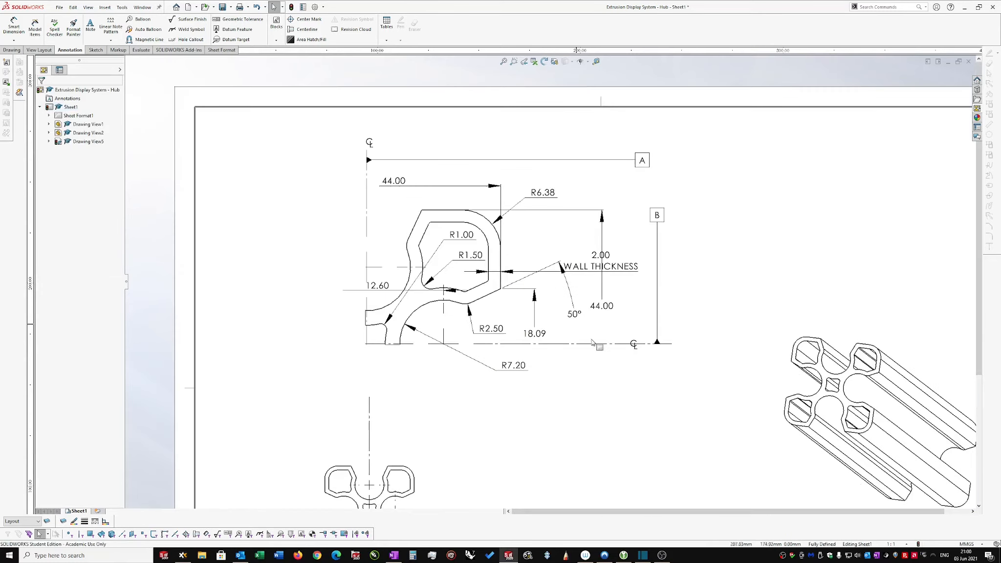
drag(388, 374, 343, 377)
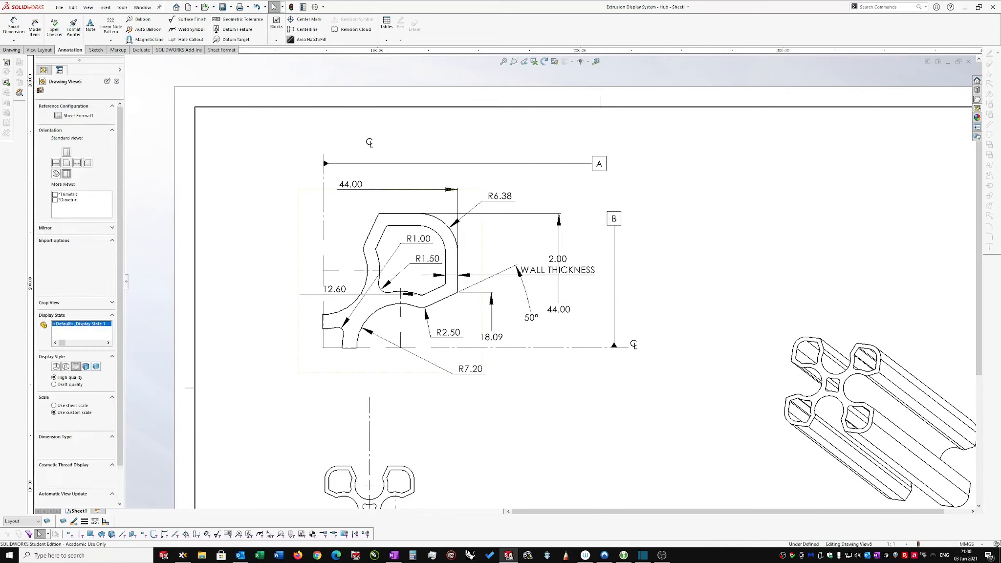
drag(372, 145, 323, 147)
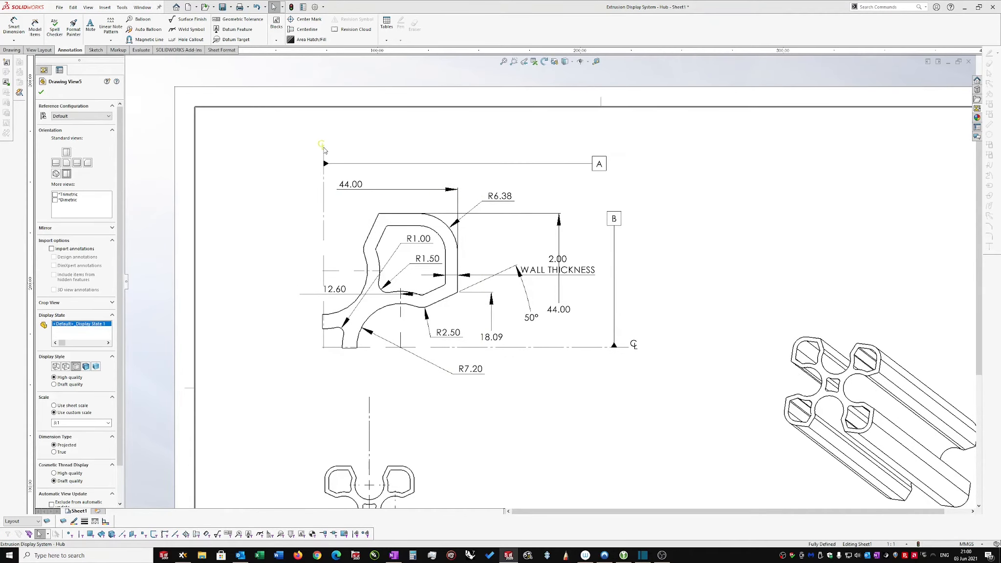